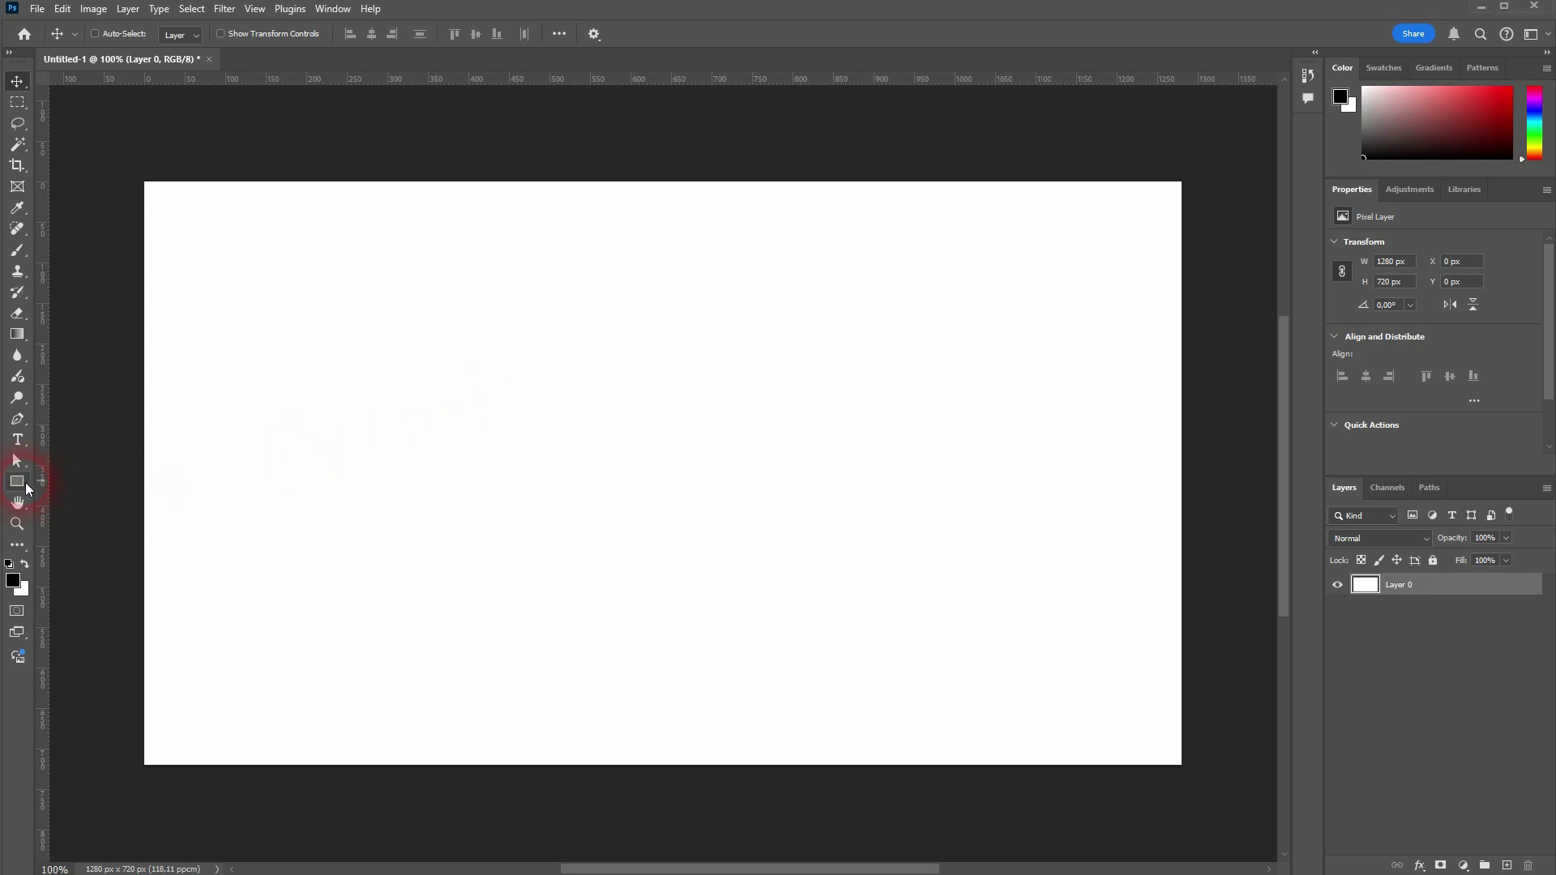
# Open the shape tools flyout from the Rectangle Tool in the toolbar
pyautogui.click(26, 483)
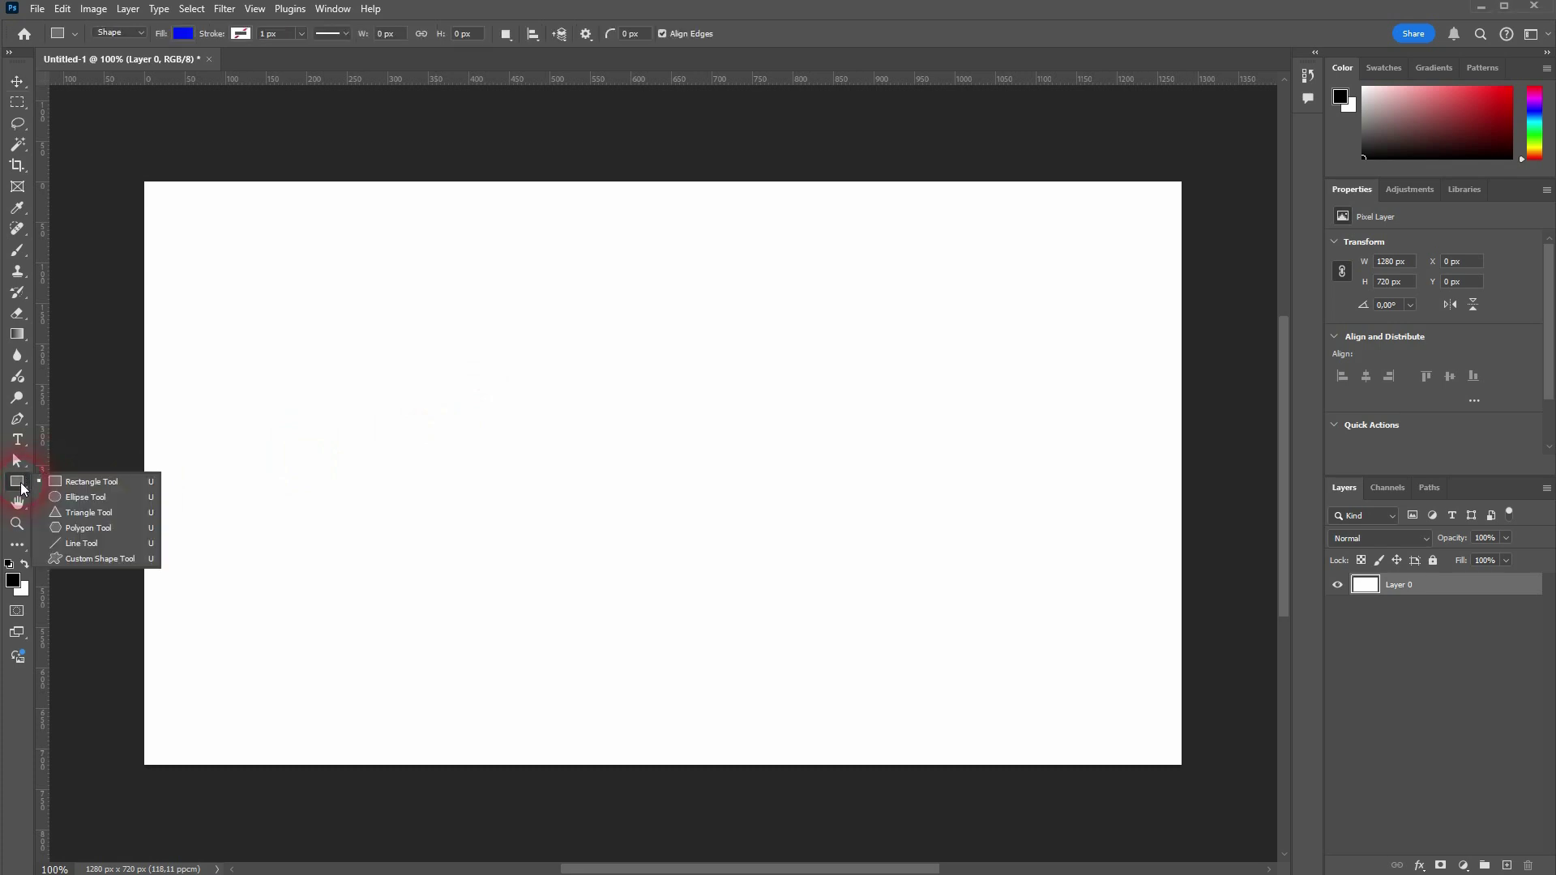
# Switch to the Polygon Tool and draw a six-sided polygon in the canvas centre
pyautogui.click(79, 526)
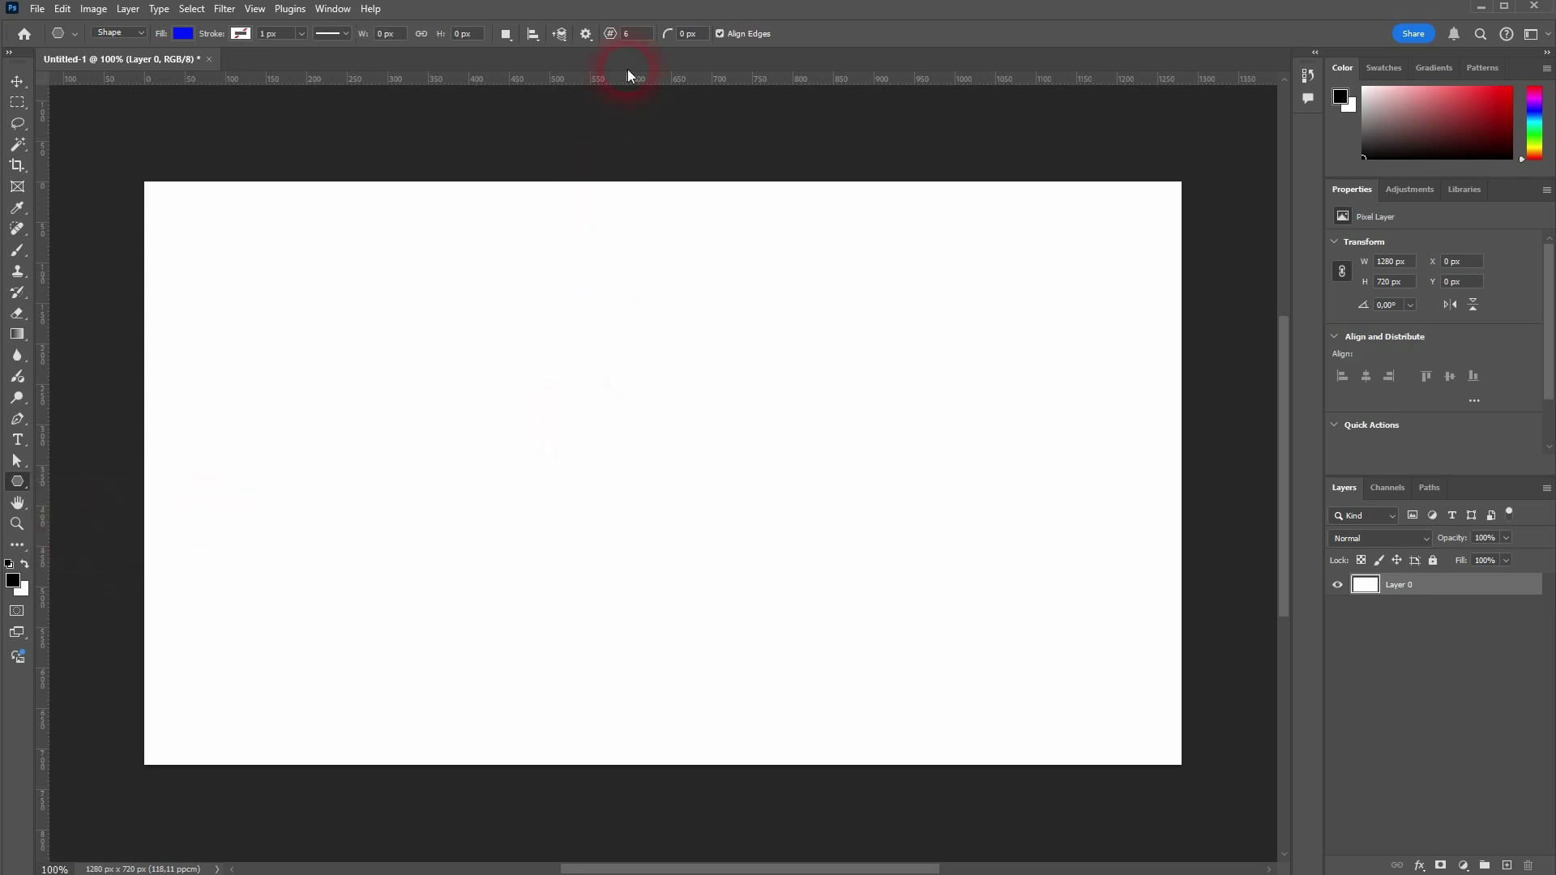
pyautogui.click(627, 38)
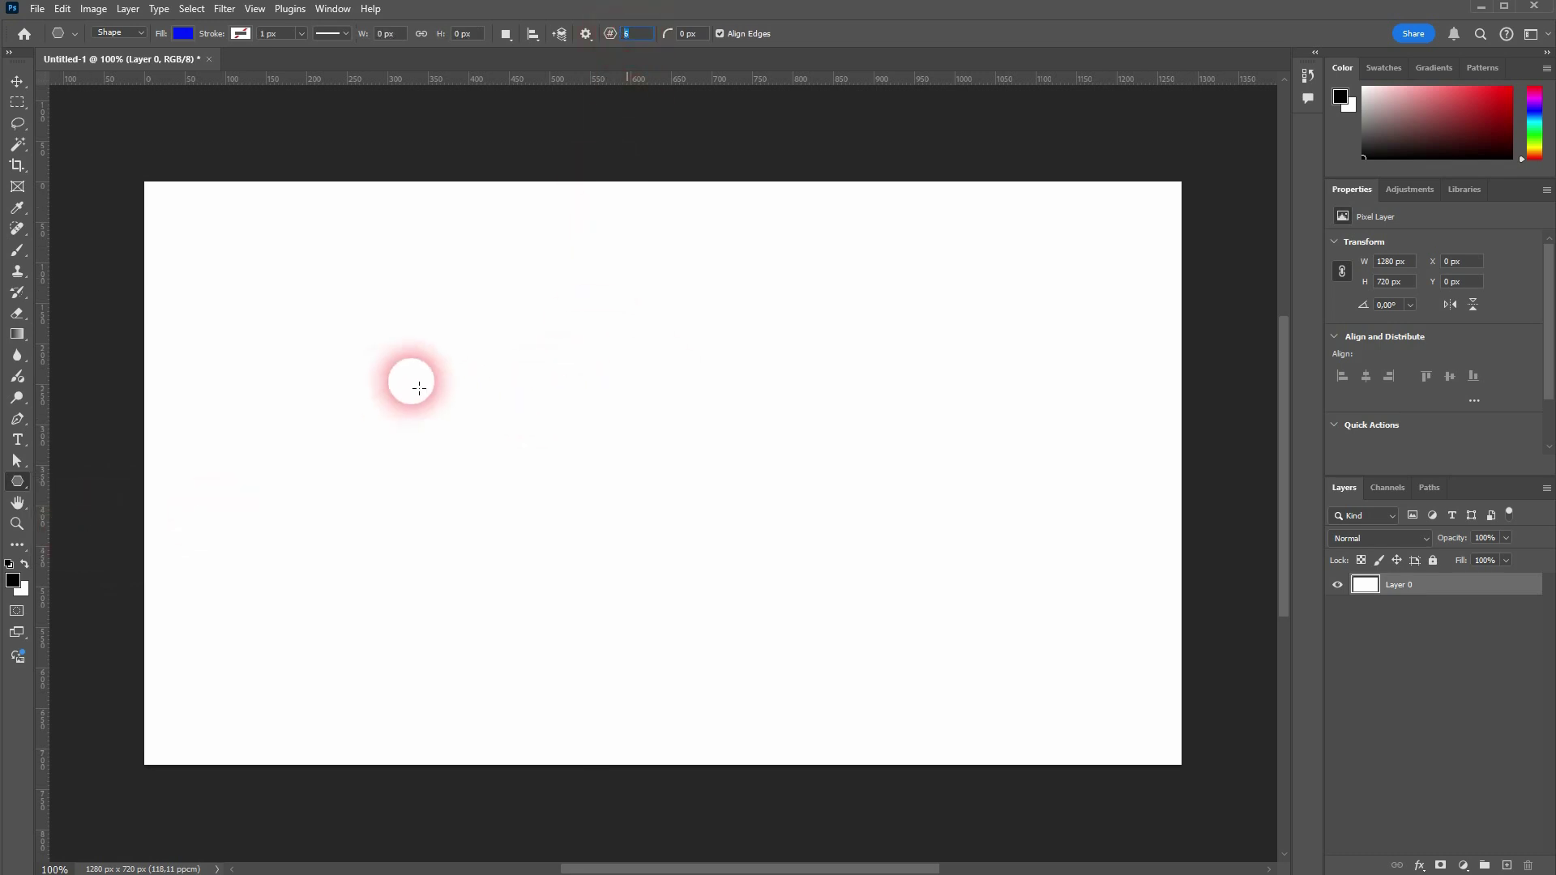
pyautogui.moveTo(467, 374); pyautogui.dragTo(892, 641)
# Set polygon sides to 12 and draw a 12-sided polygon at the canvas top-left
pyautogui.click(657, 42)
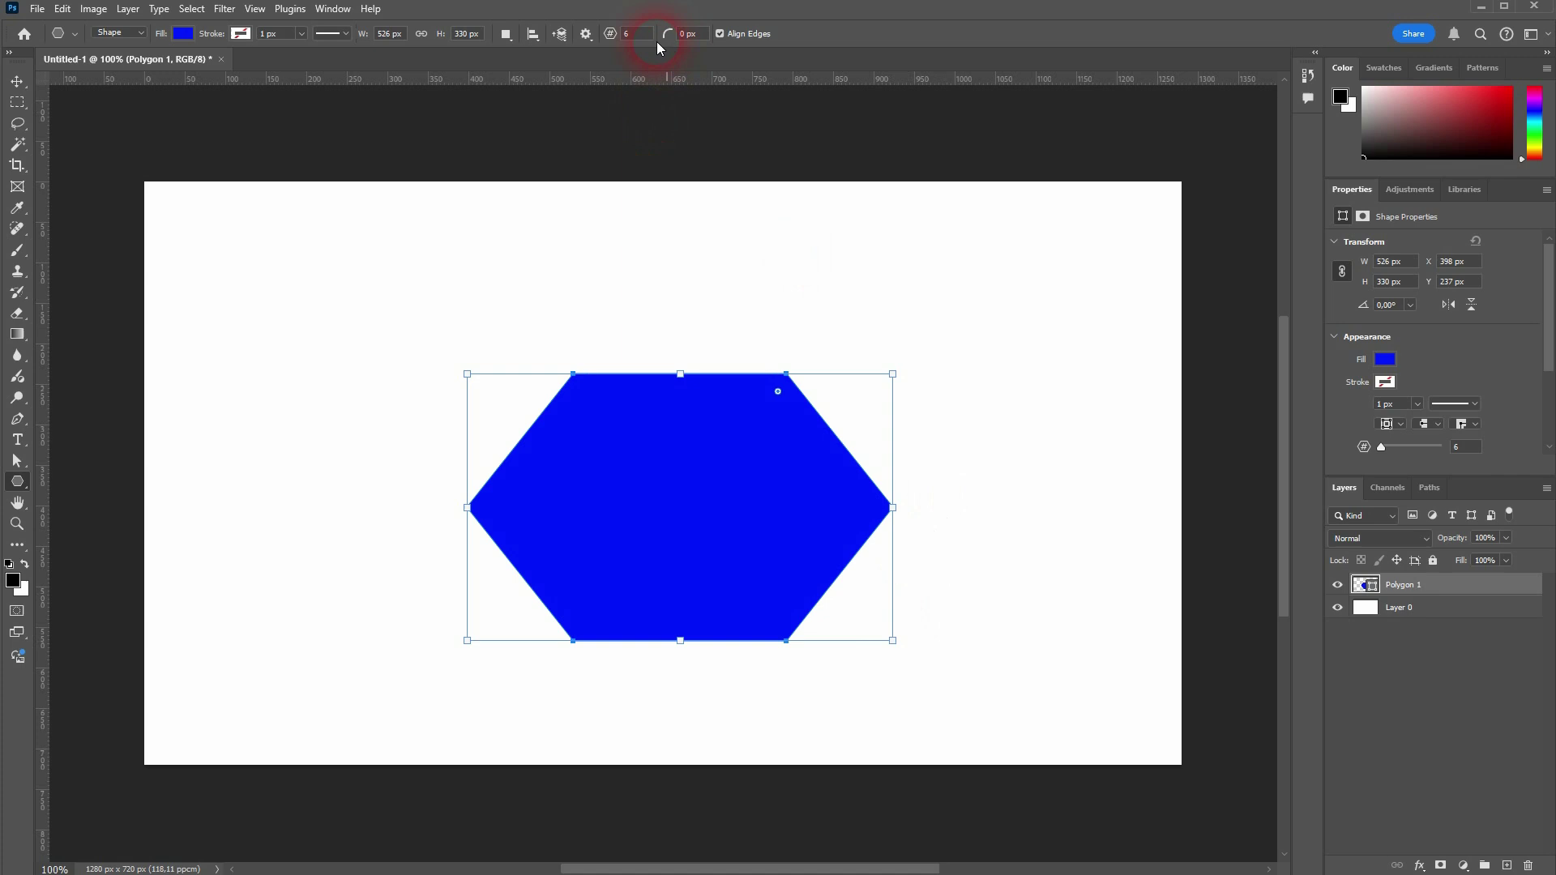
pyautogui.click(611, 35)
pyautogui.write('12')
pyautogui.moveTo(216, 243); pyautogui.dragTo(459, 347)
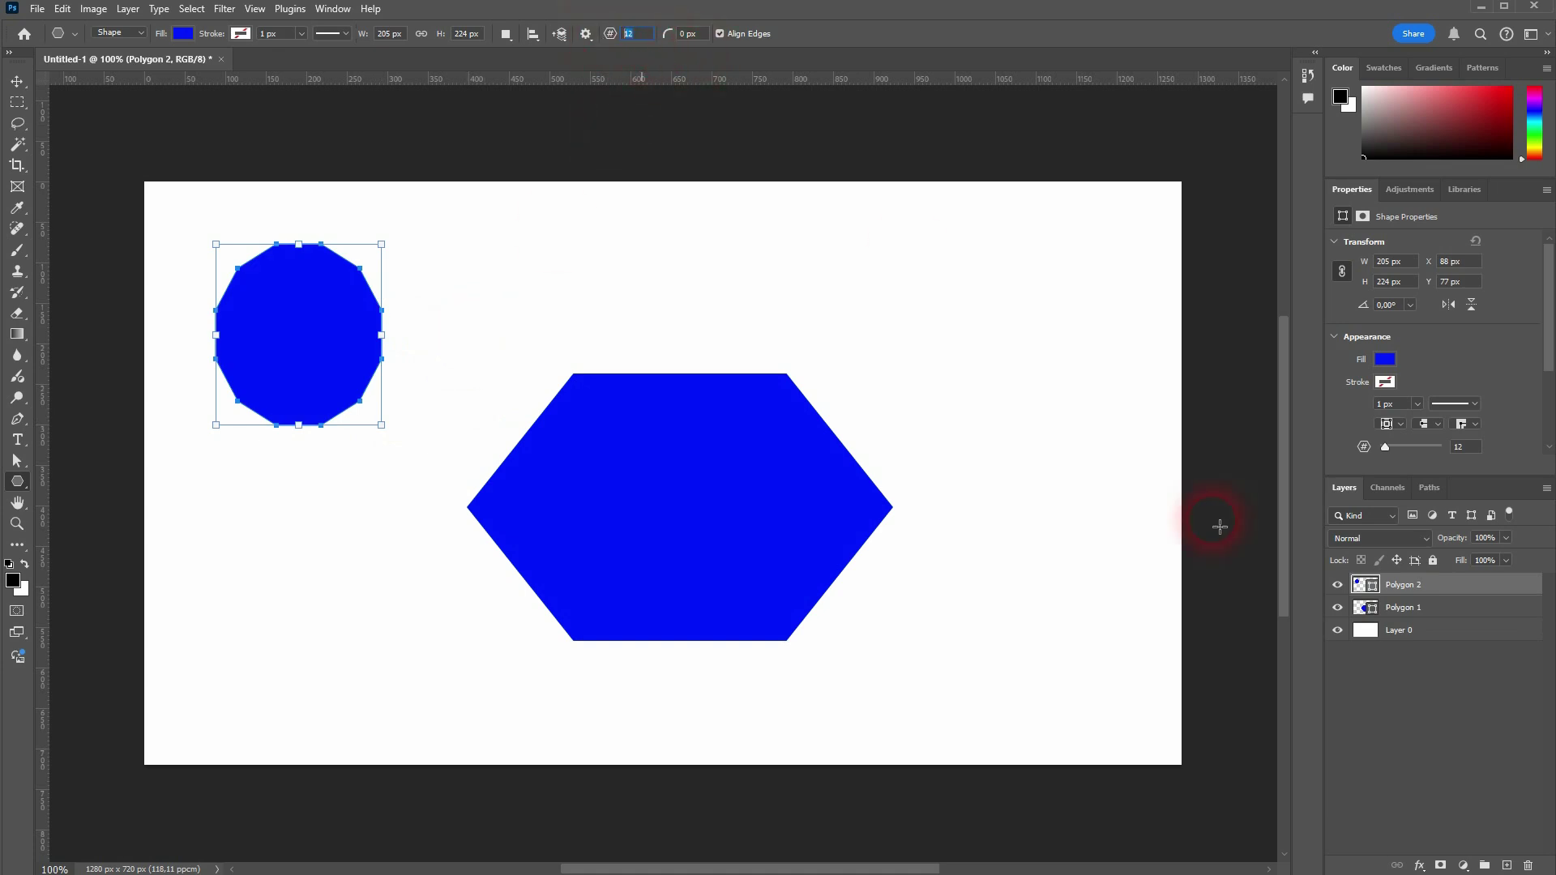
# Delete the 12-sided and hexagon layers, leaving only Layer 0
pyautogui.click(1530, 868)
pyautogui.click(1449, 582)
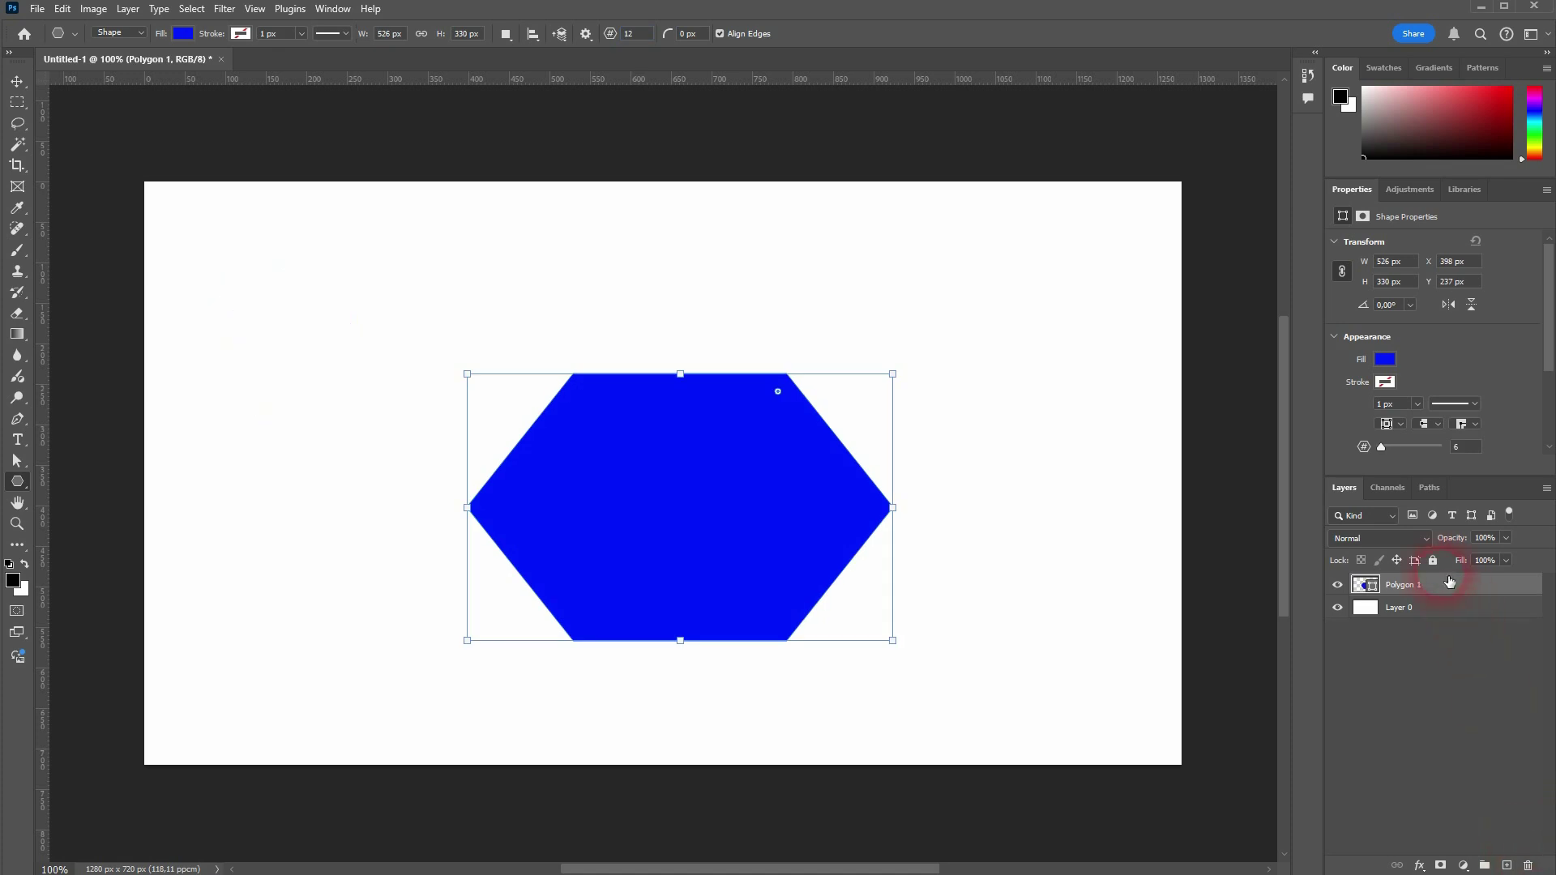
pyautogui.click(1530, 867)
# Set sides to 5 and draw a pentagon near the canvas centre, redoing the first attempt
pyautogui.write('5')
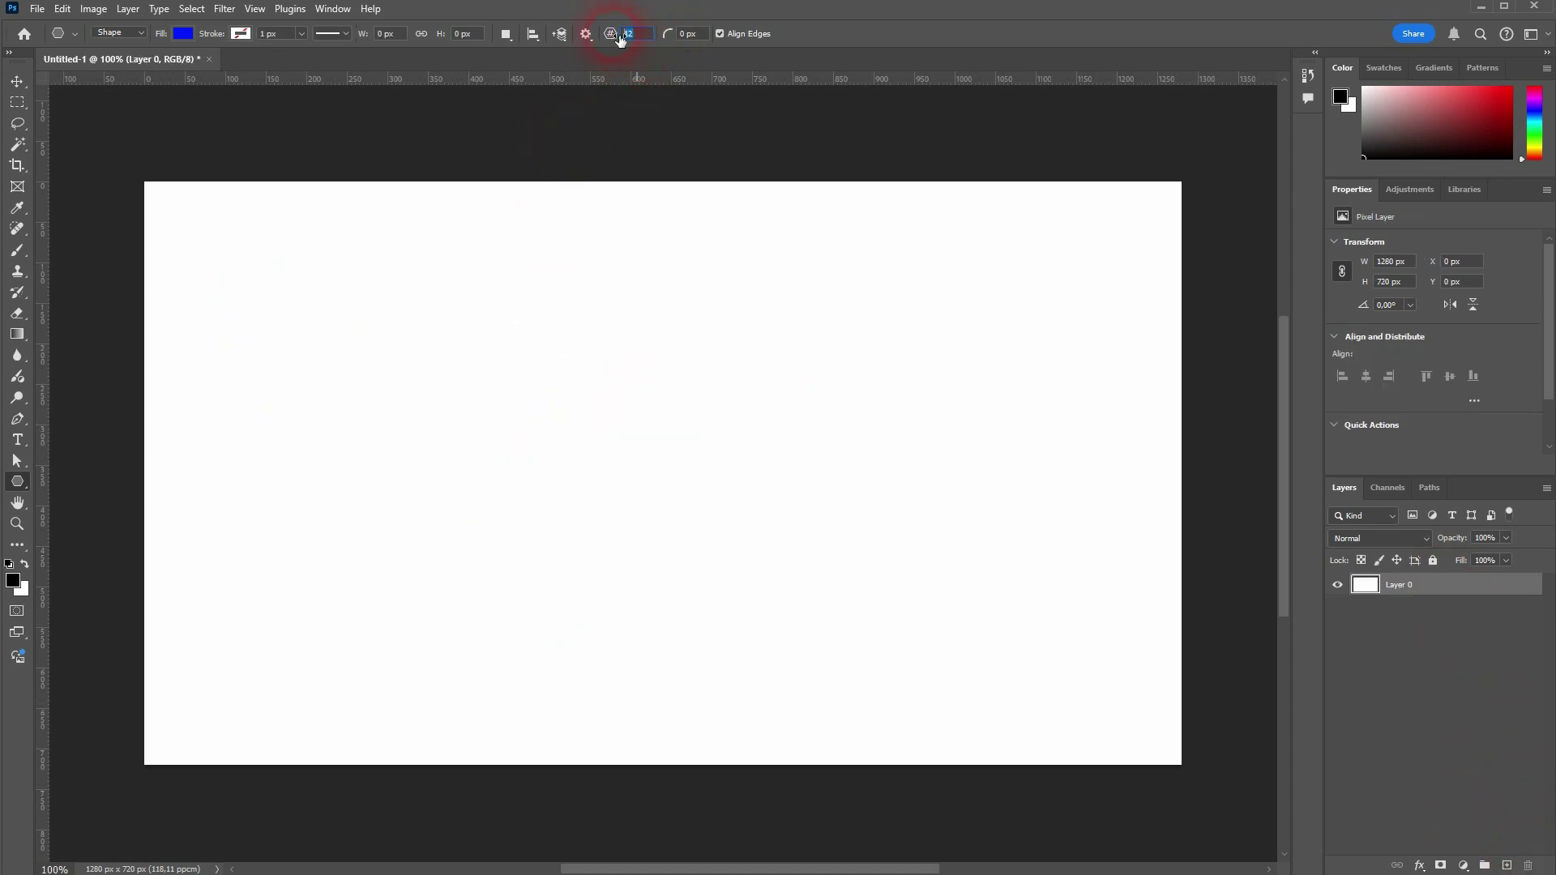
pyautogui.press('Return')
pyautogui.moveTo(425, 327); pyautogui.dragTo(767, 624)
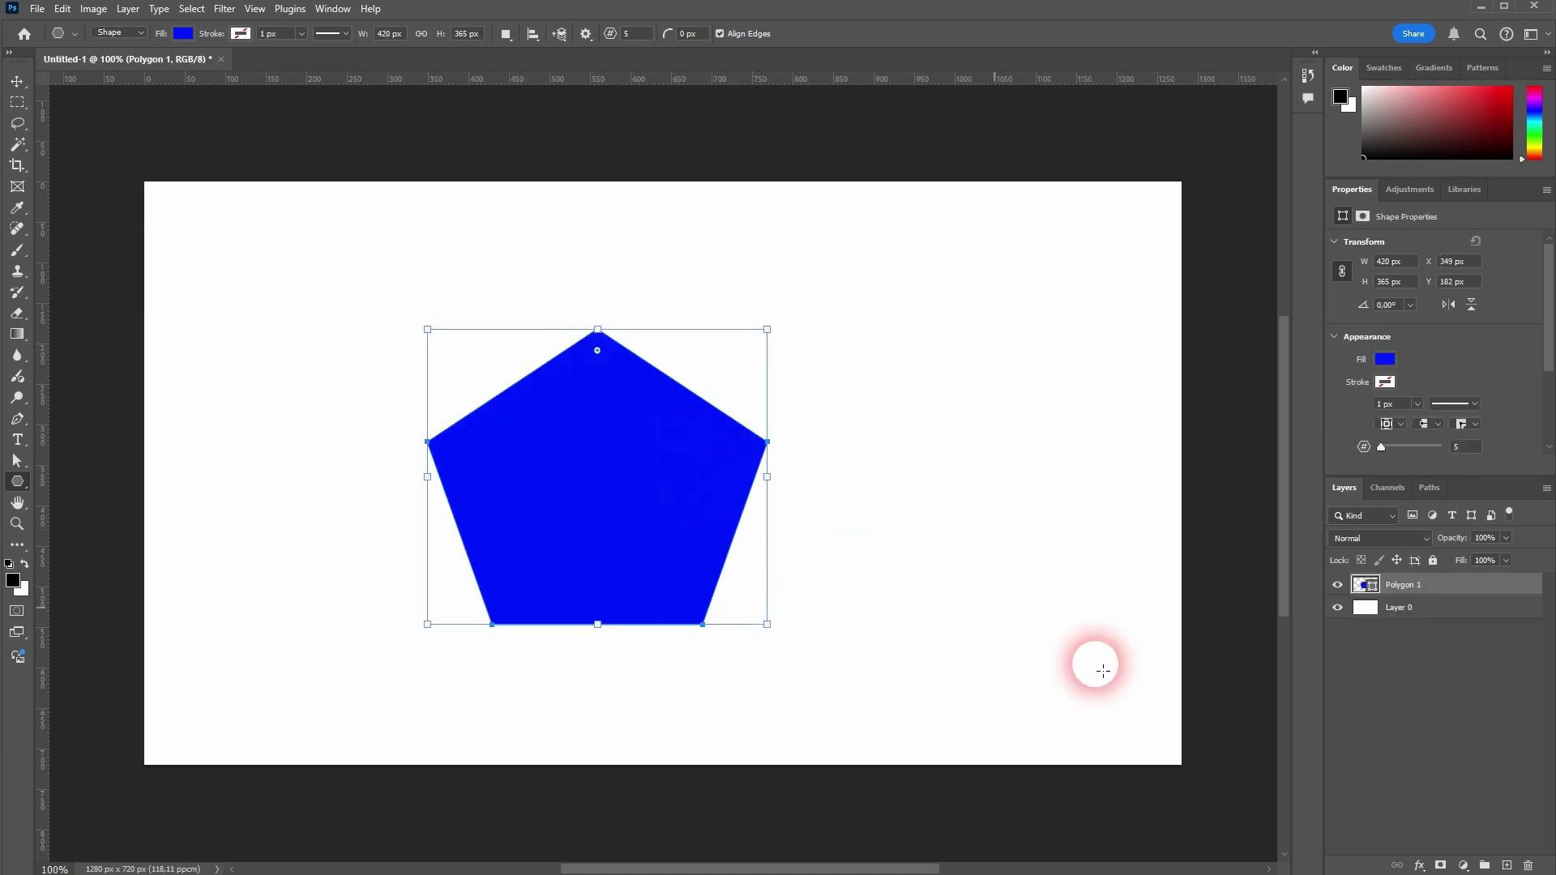
pyautogui.hotkey('ctrl', 'z')
pyautogui.moveTo(503, 359); pyautogui.dragTo(843, 584)
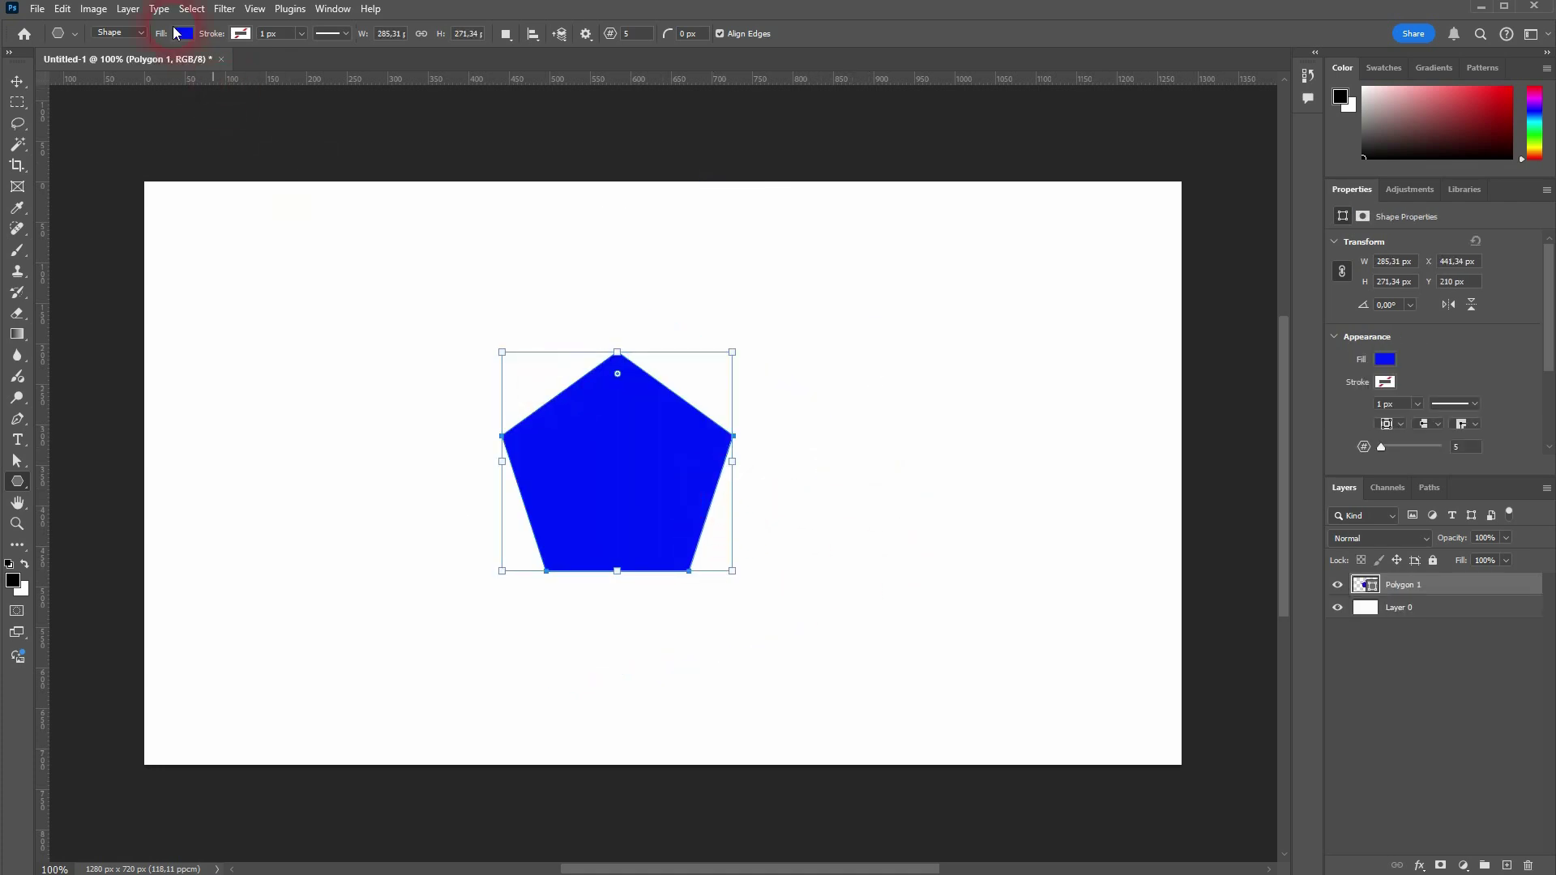
# Change the pentagon's fill to brown a36737 using the Color Picker
pyautogui.click(187, 34)
pyautogui.click(140, 120)
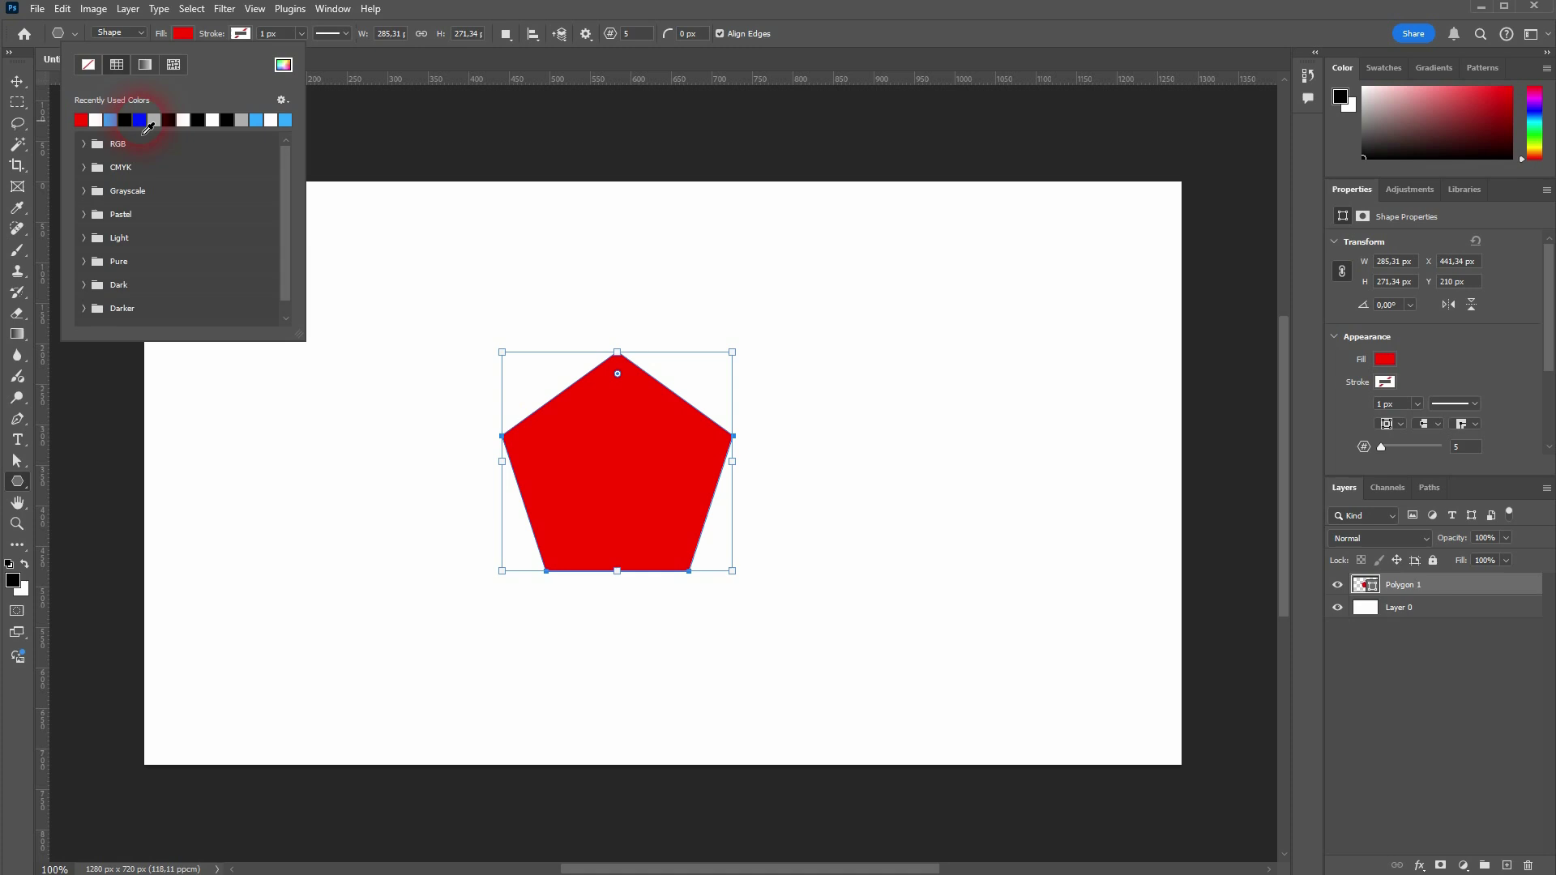
pyautogui.click(284, 65)
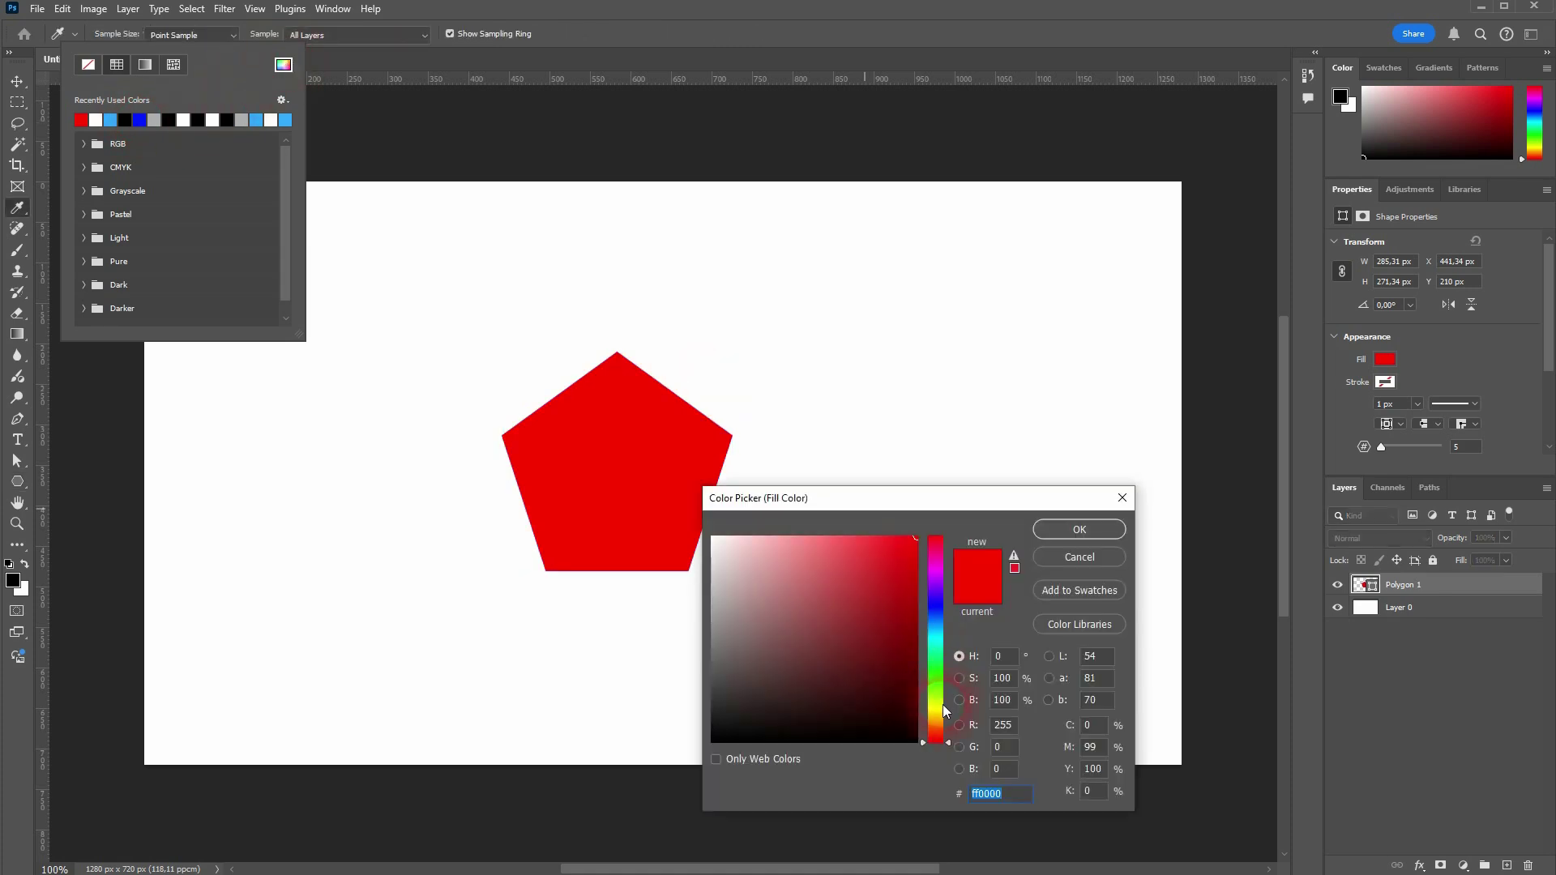
pyautogui.click(940, 712)
pyautogui.click(848, 610)
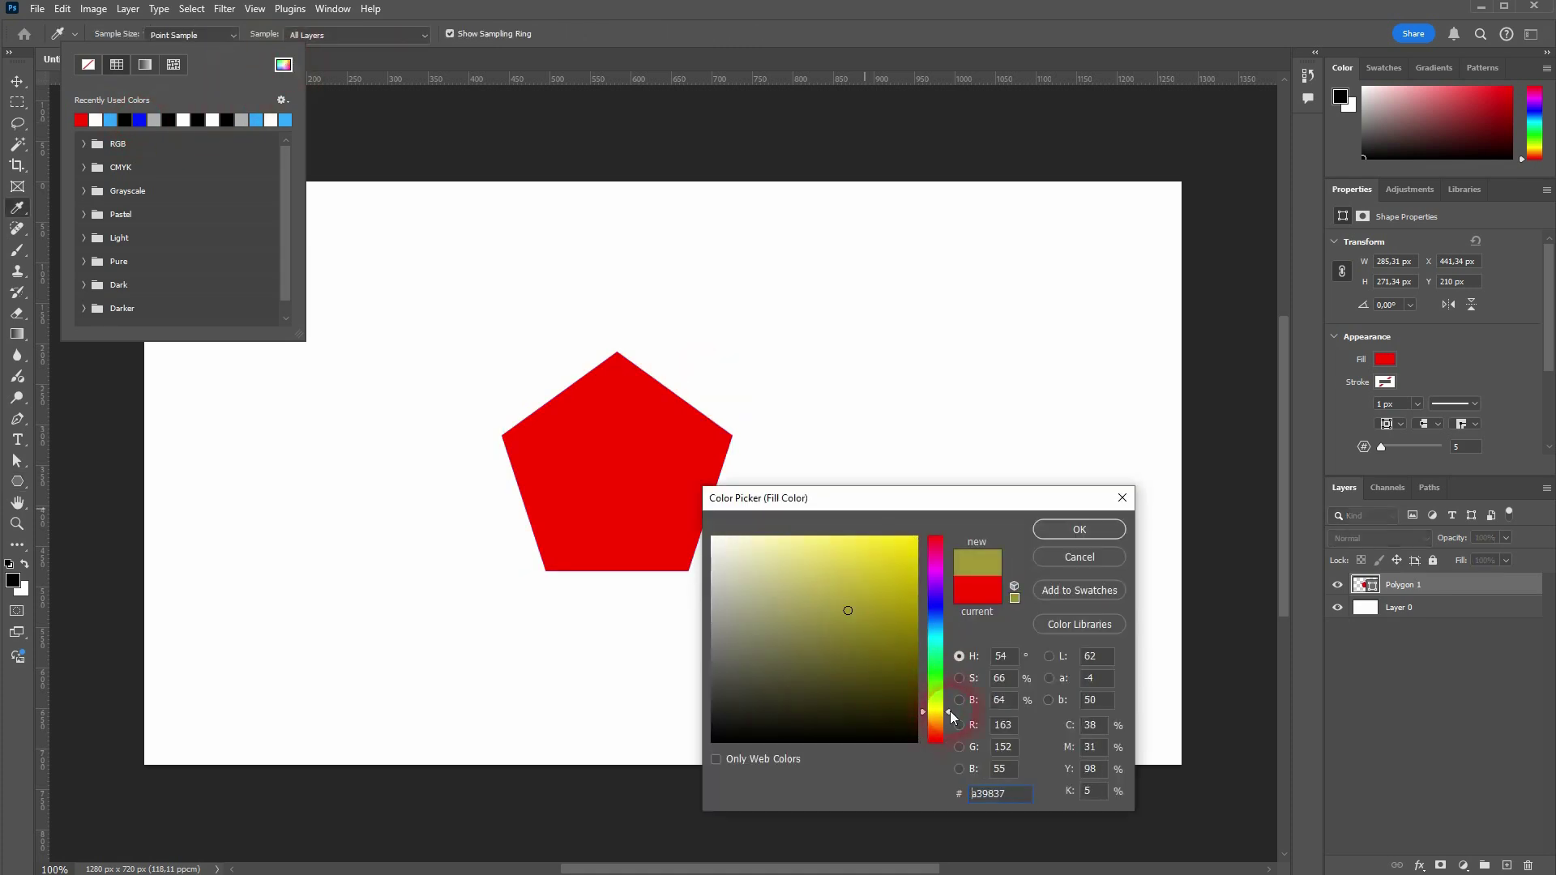
pyautogui.moveTo(946, 713); pyautogui.dragTo(947, 726)
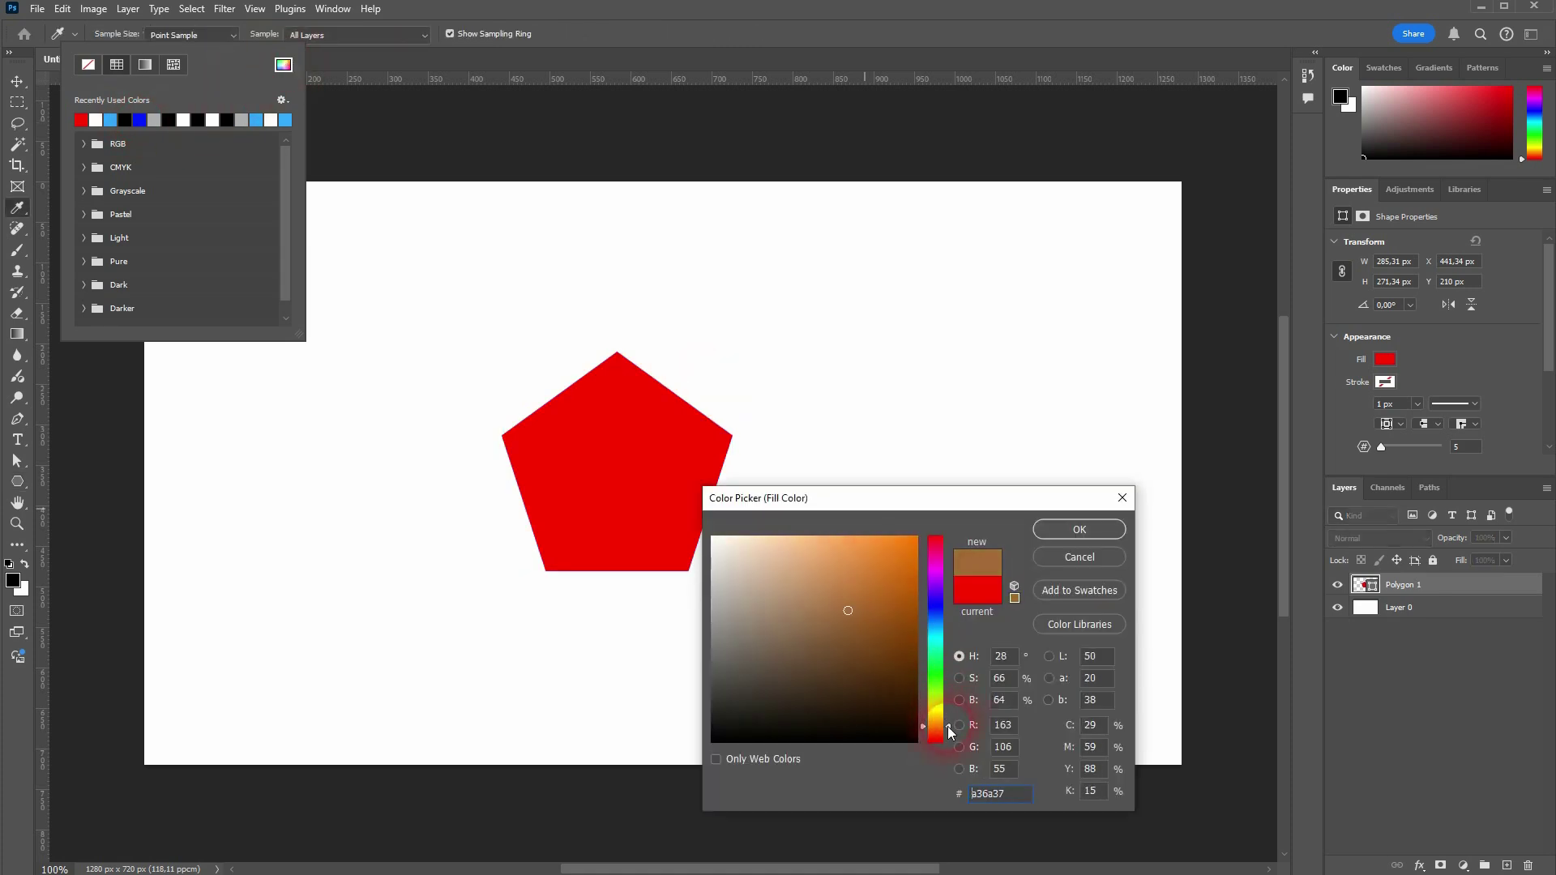
pyautogui.click(1092, 528)
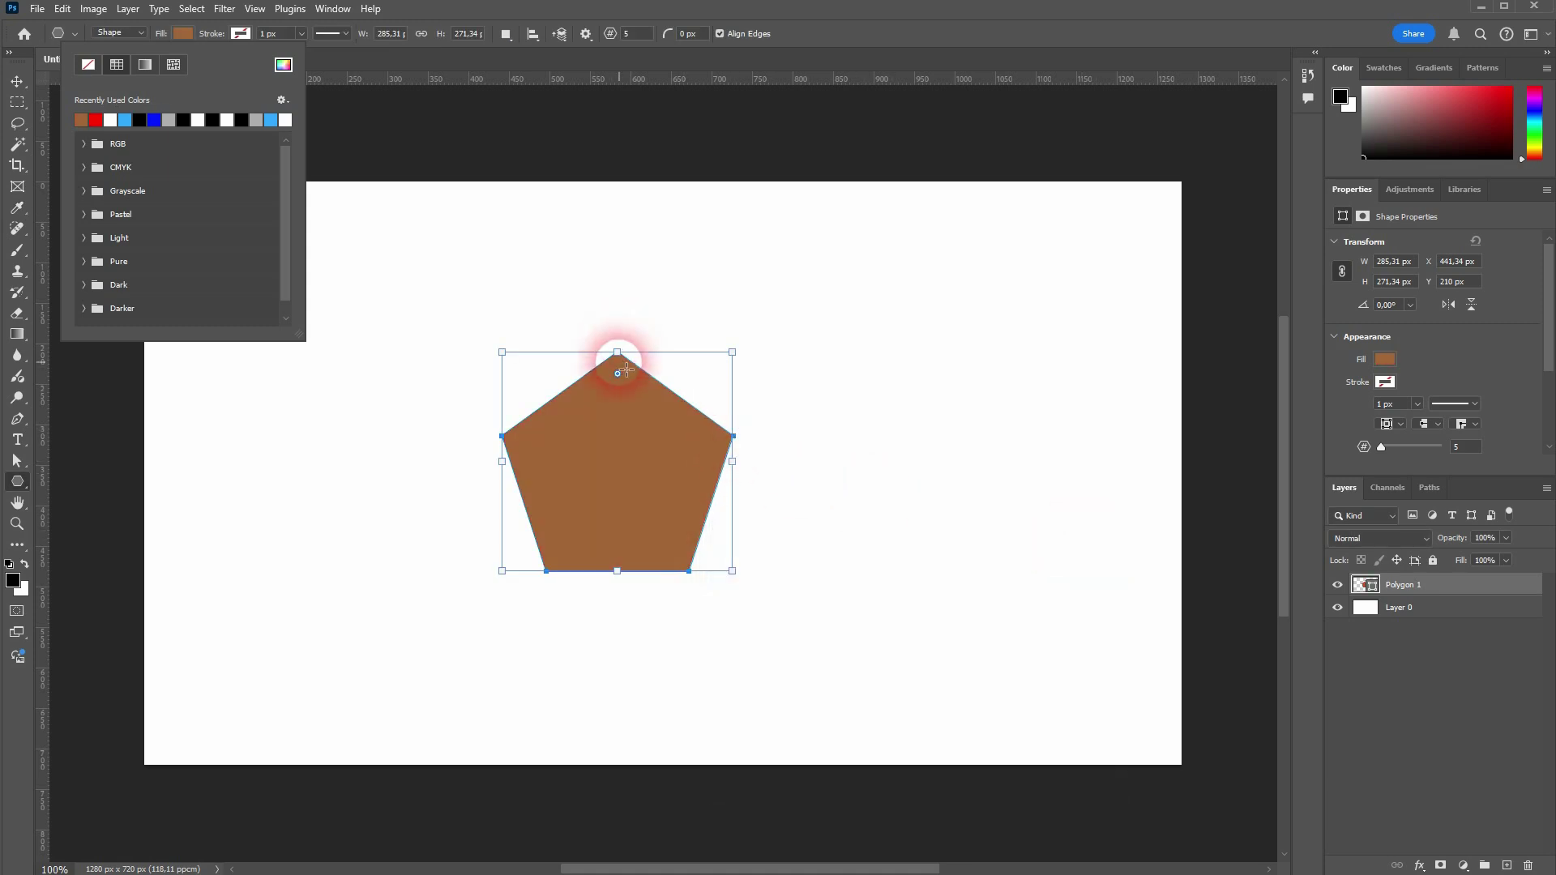
# Give the pentagon a light blue 0090ff stroke colour
pyautogui.click(240, 33)
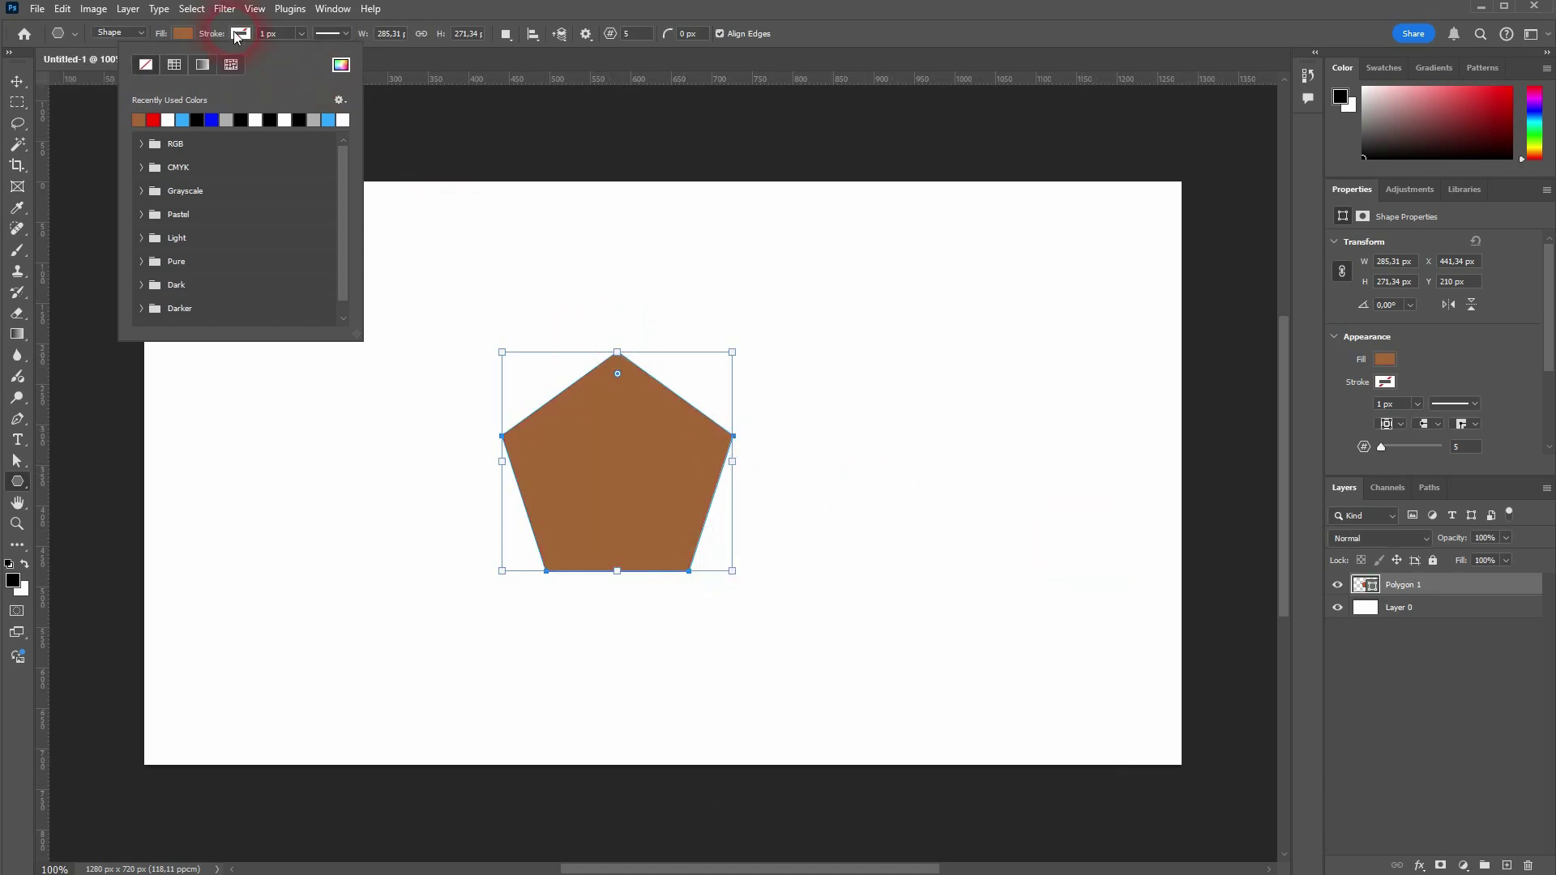
pyautogui.click(154, 120)
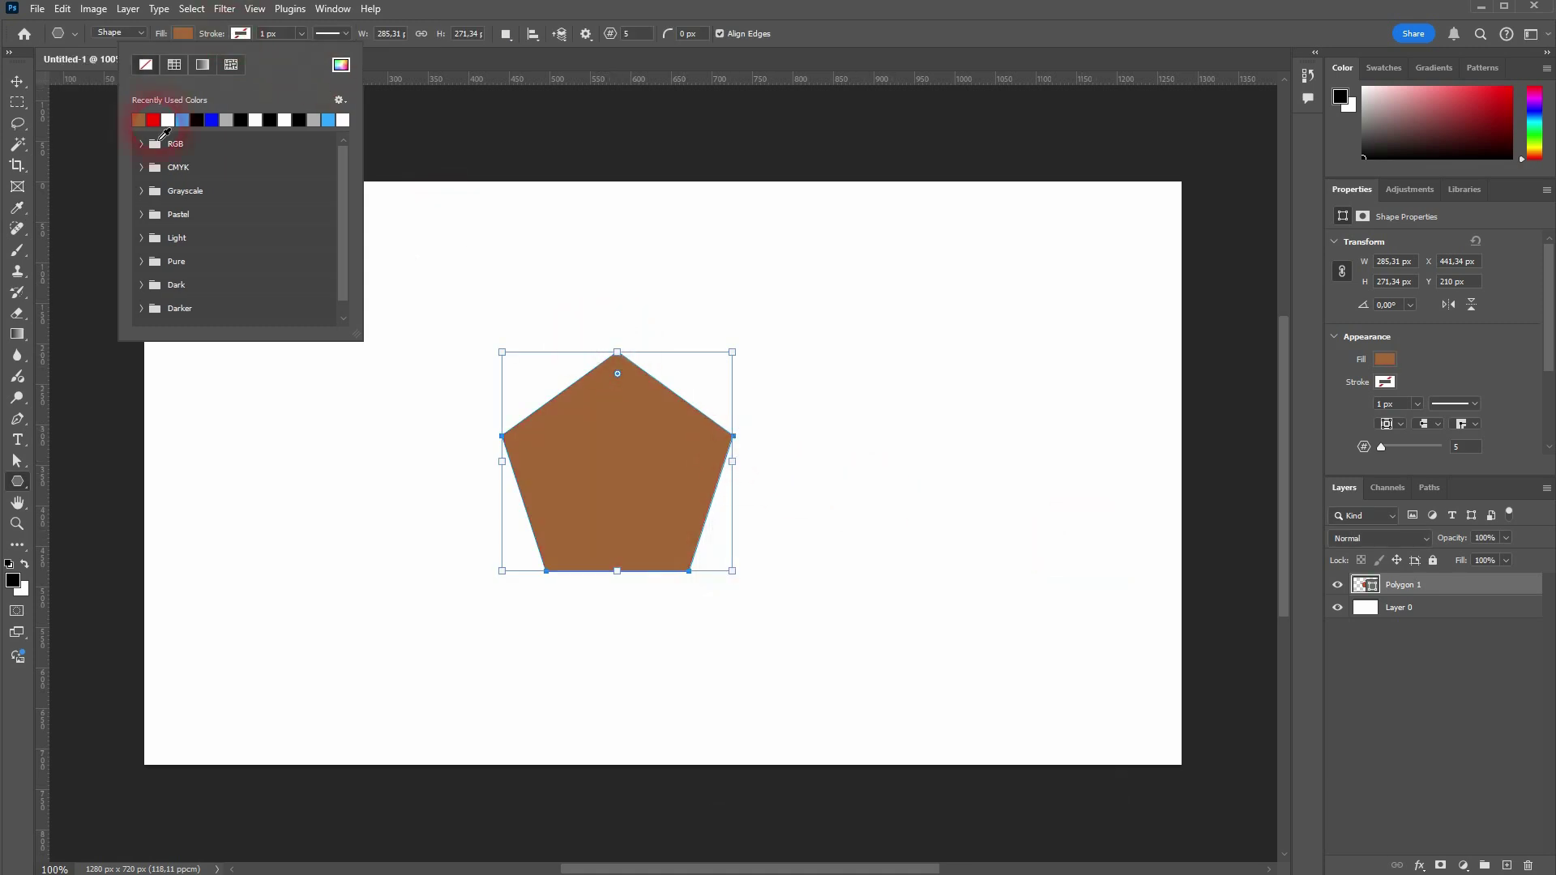
pyautogui.click(341, 65)
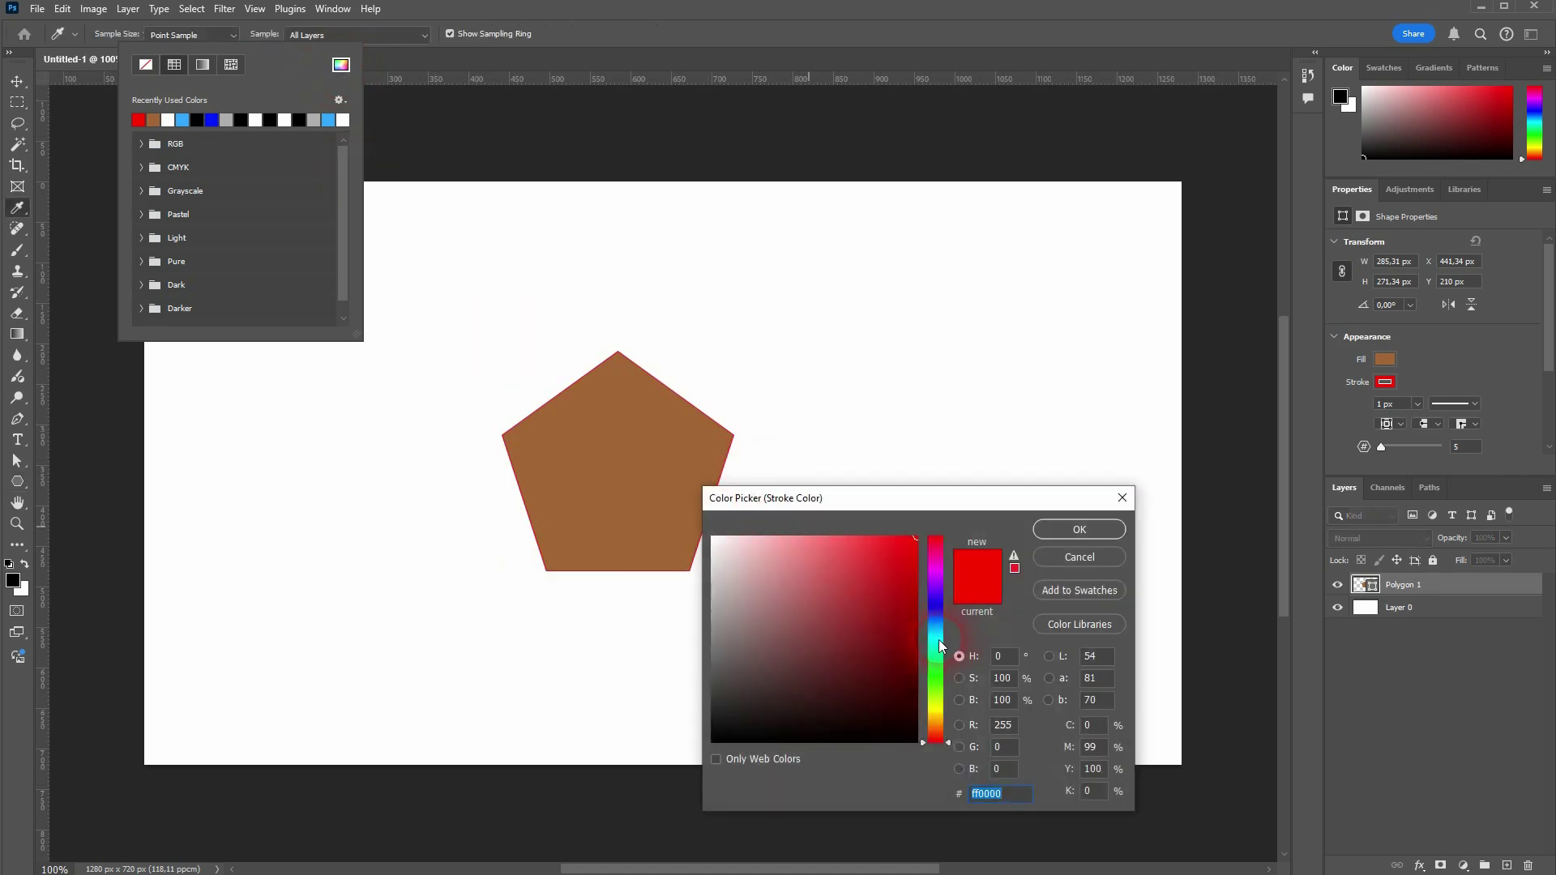
pyautogui.moveTo(938, 644)
pyautogui.mouseDown()
pyautogui.moveTo(935, 606)
pyautogui.moveTo(933, 624)
pyautogui.mouseUp()
pyautogui.click(1074, 529)
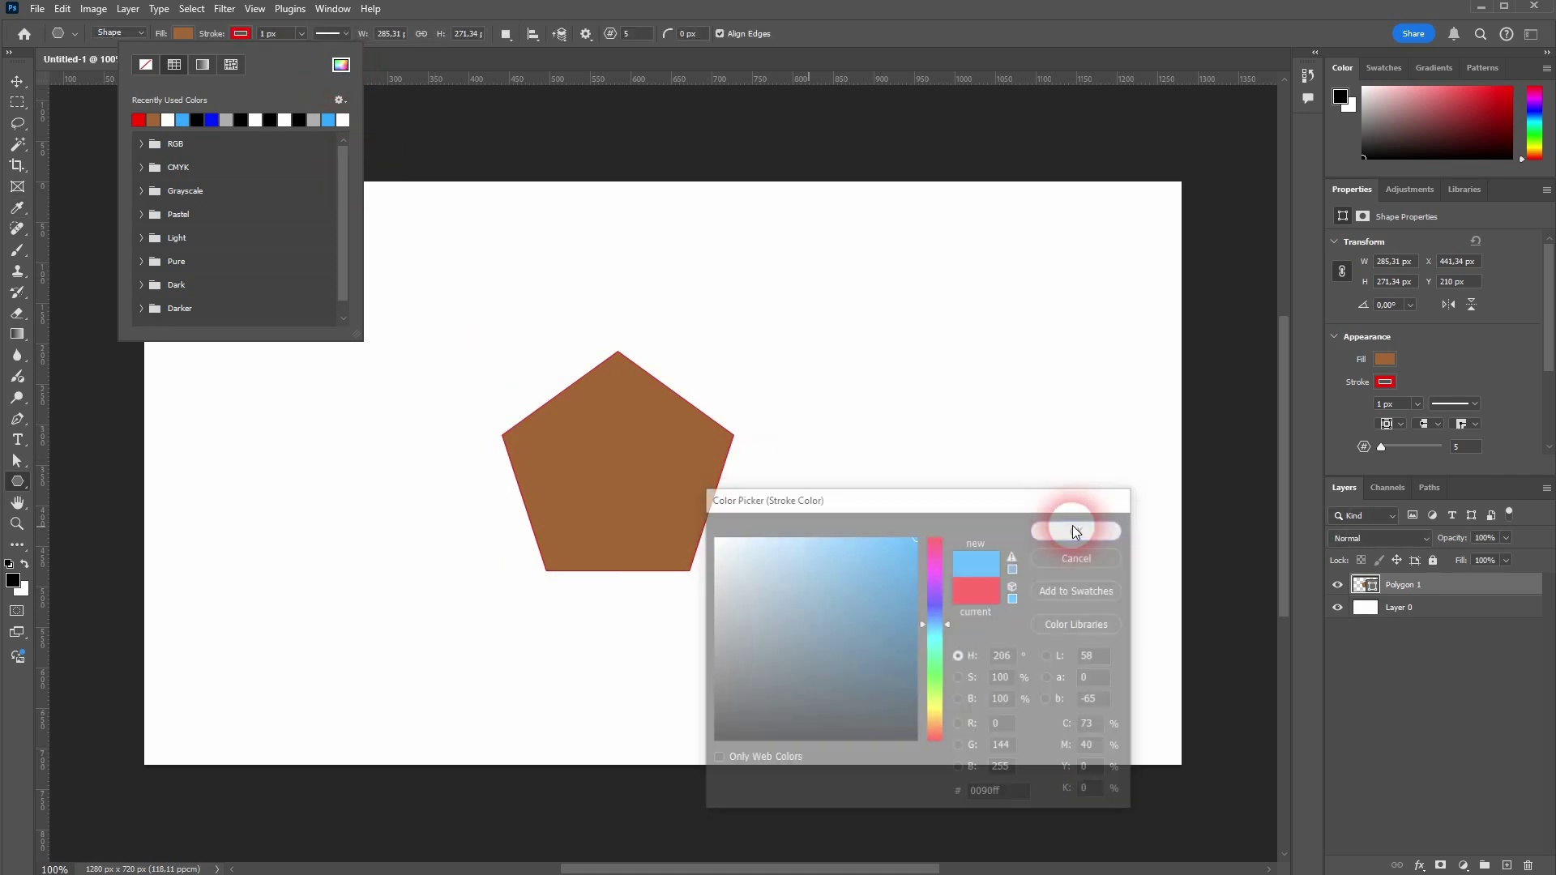
pyautogui.click(285, 35)
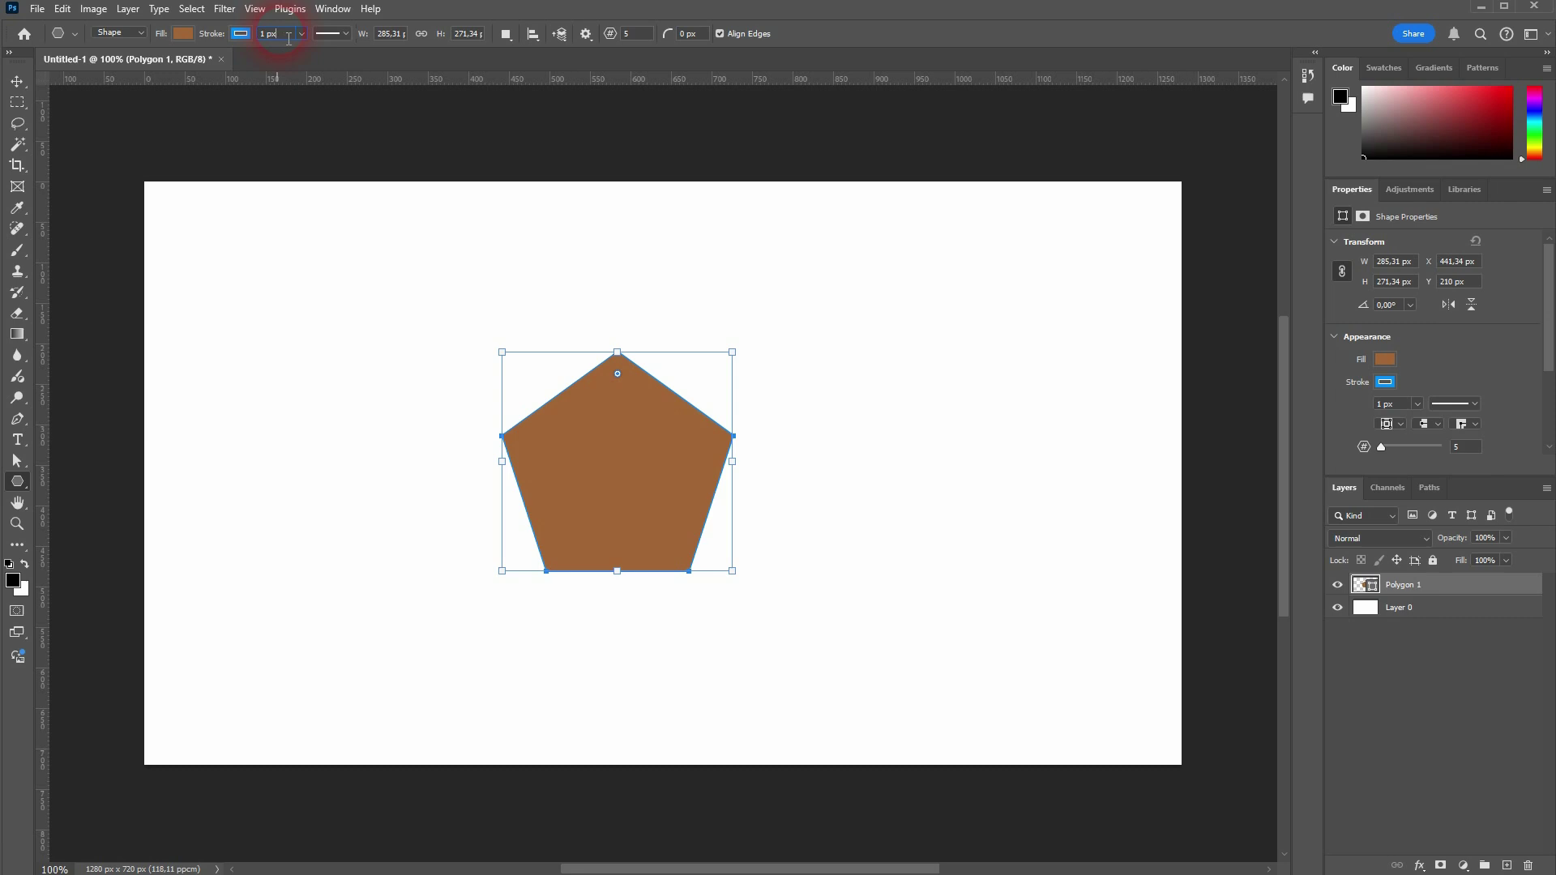
# Set the outline width to 25 px, then thin it to 12.87 px
pyautogui.moveTo(289, 39); pyautogui.dragTo(255, 44)
pyautogui.write('25')
pyautogui.press('Return')
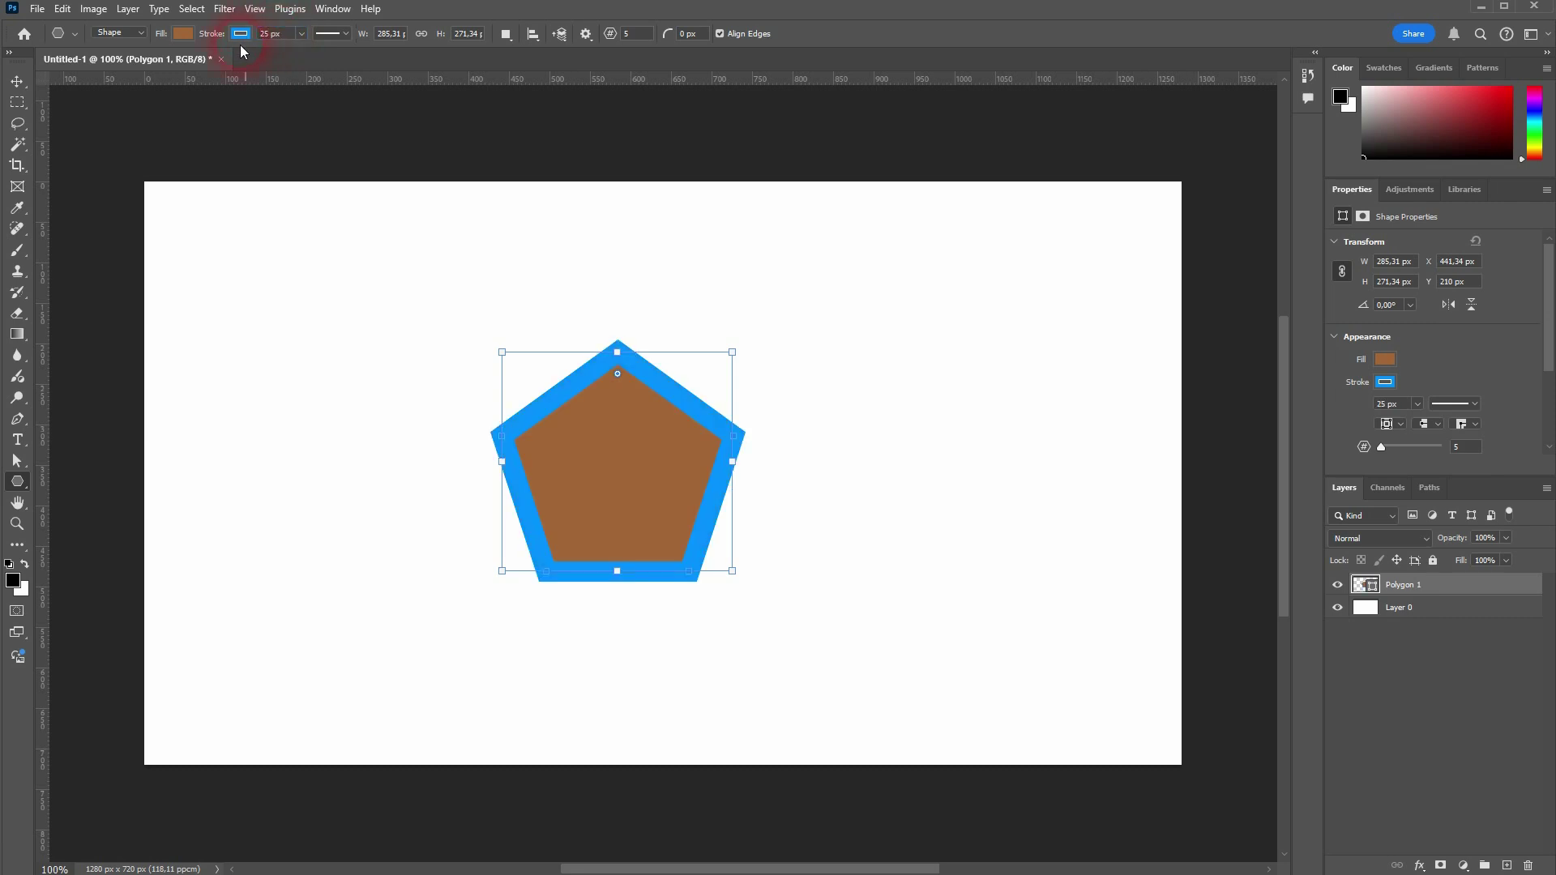
pyautogui.click(300, 33)
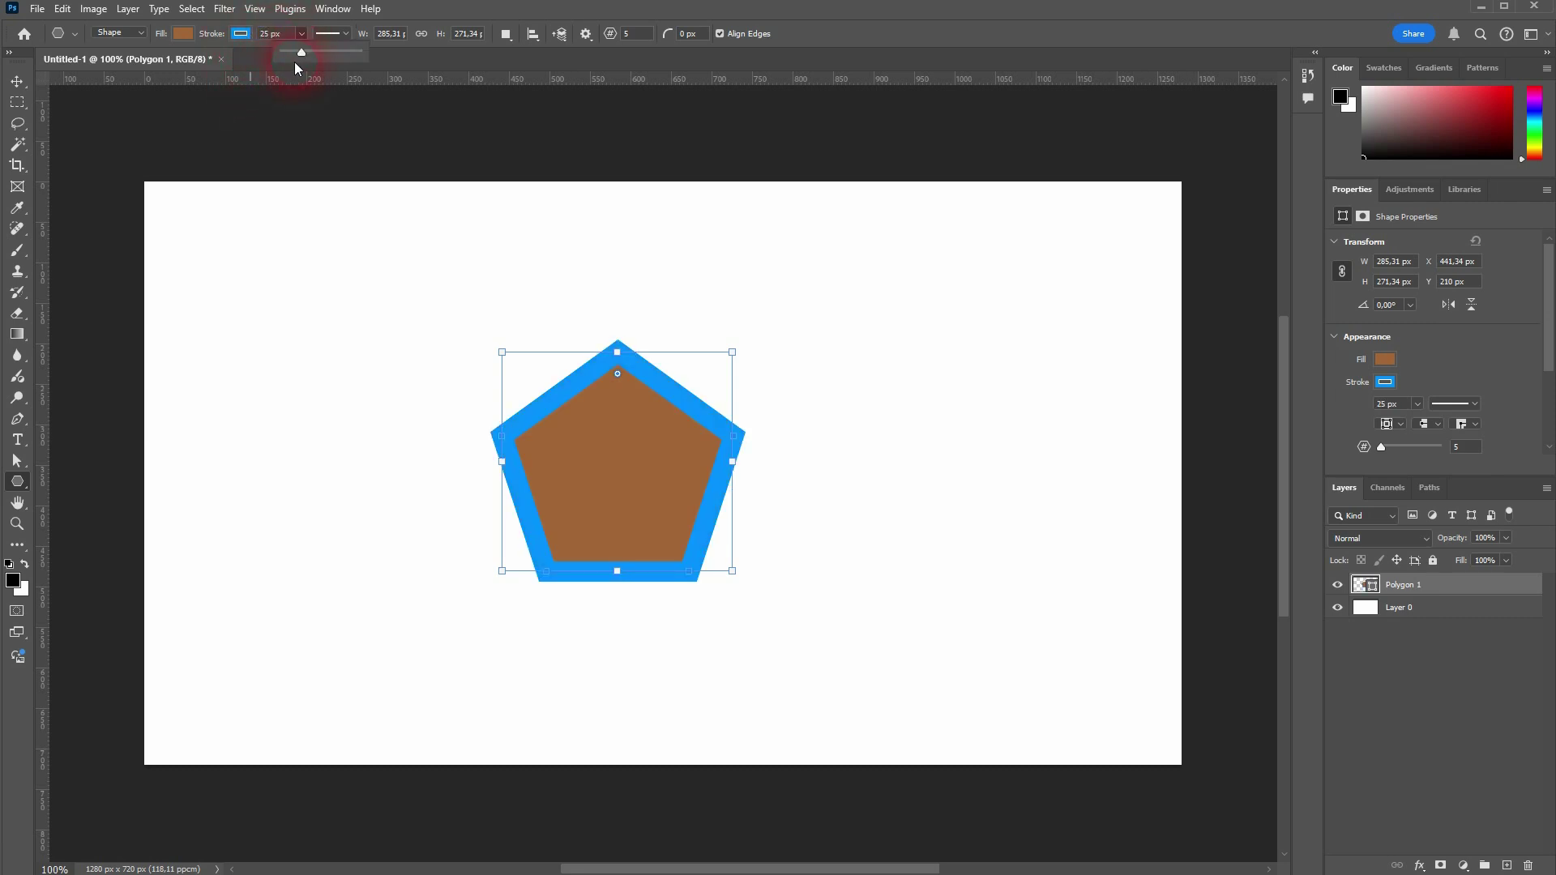
pyautogui.moveTo(301, 53); pyautogui.dragTo(298, 53)
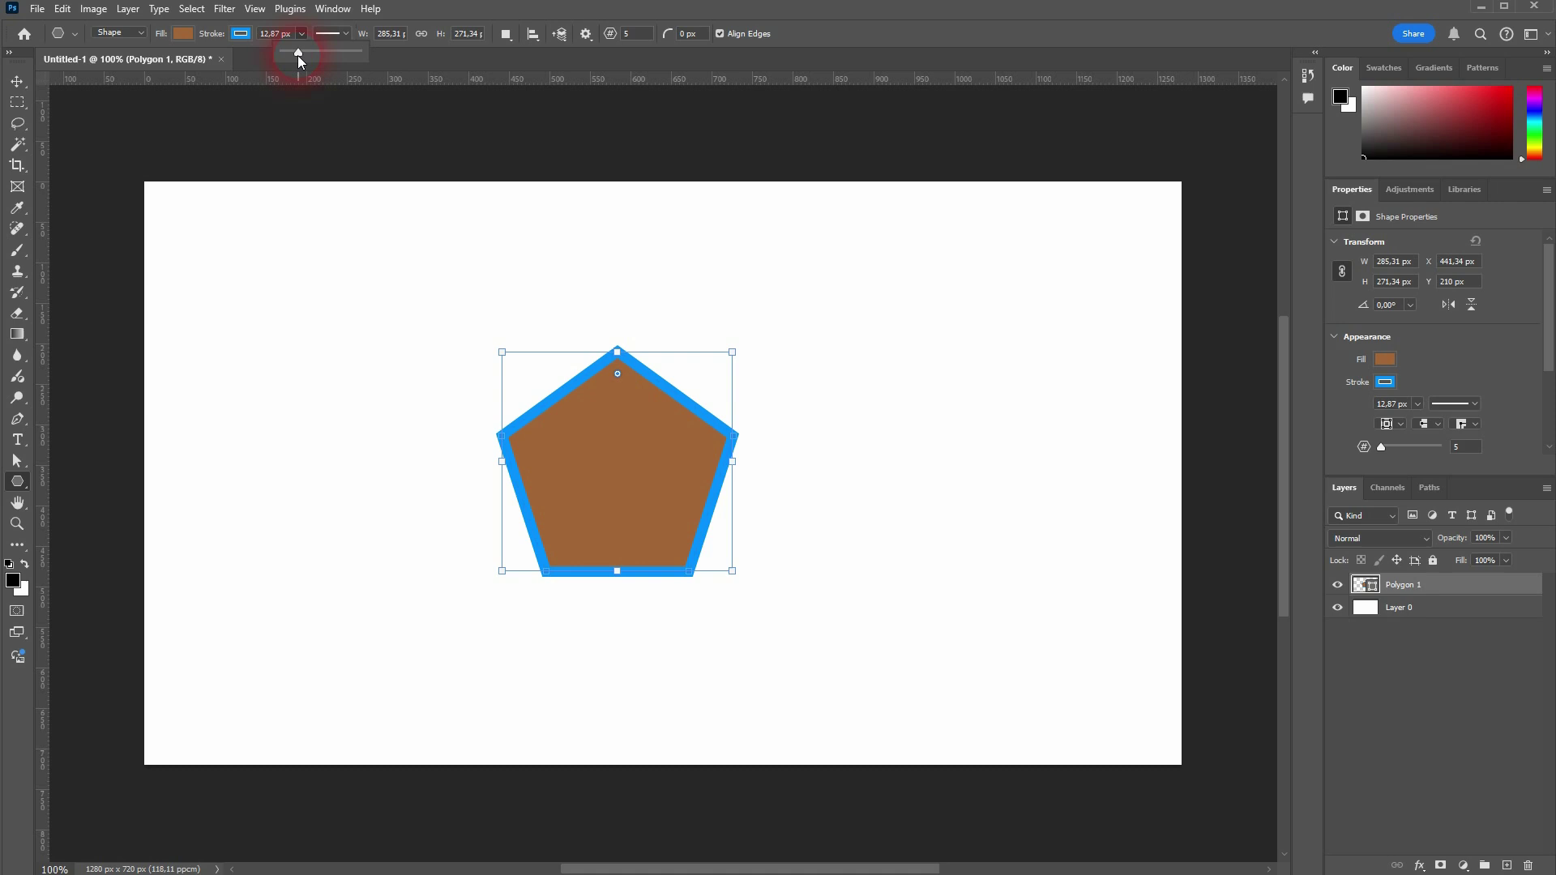
# Try dashed and dotted stroke styles, then keep the outline solid
pyautogui.click(348, 33)
pyautogui.click(316, 109)
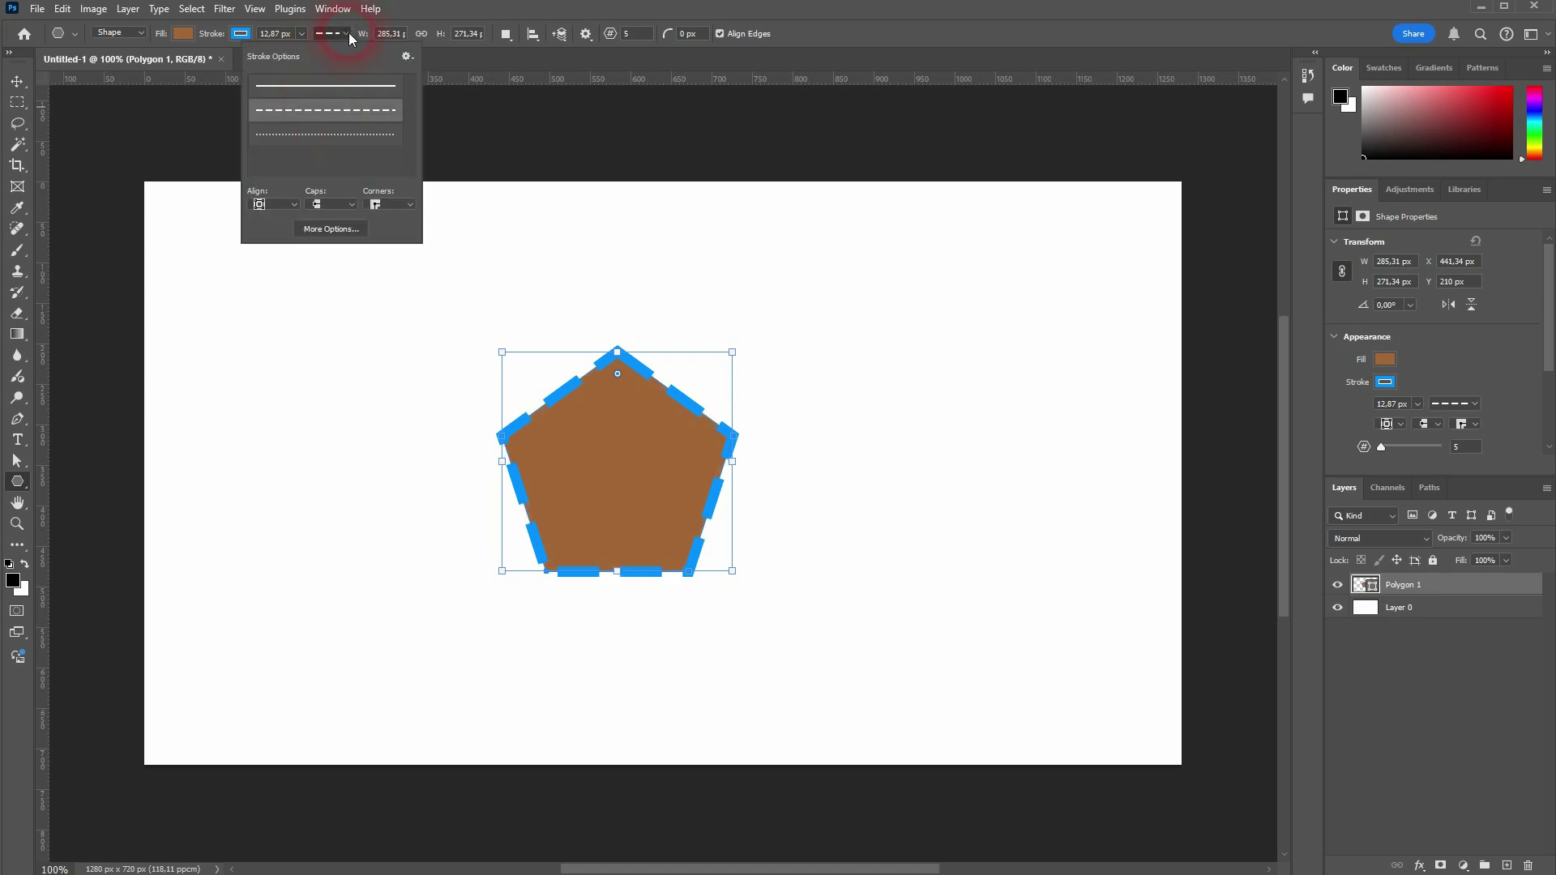
pyautogui.click(348, 33)
pyautogui.click(347, 35)
pyautogui.click(329, 135)
pyautogui.click(349, 34)
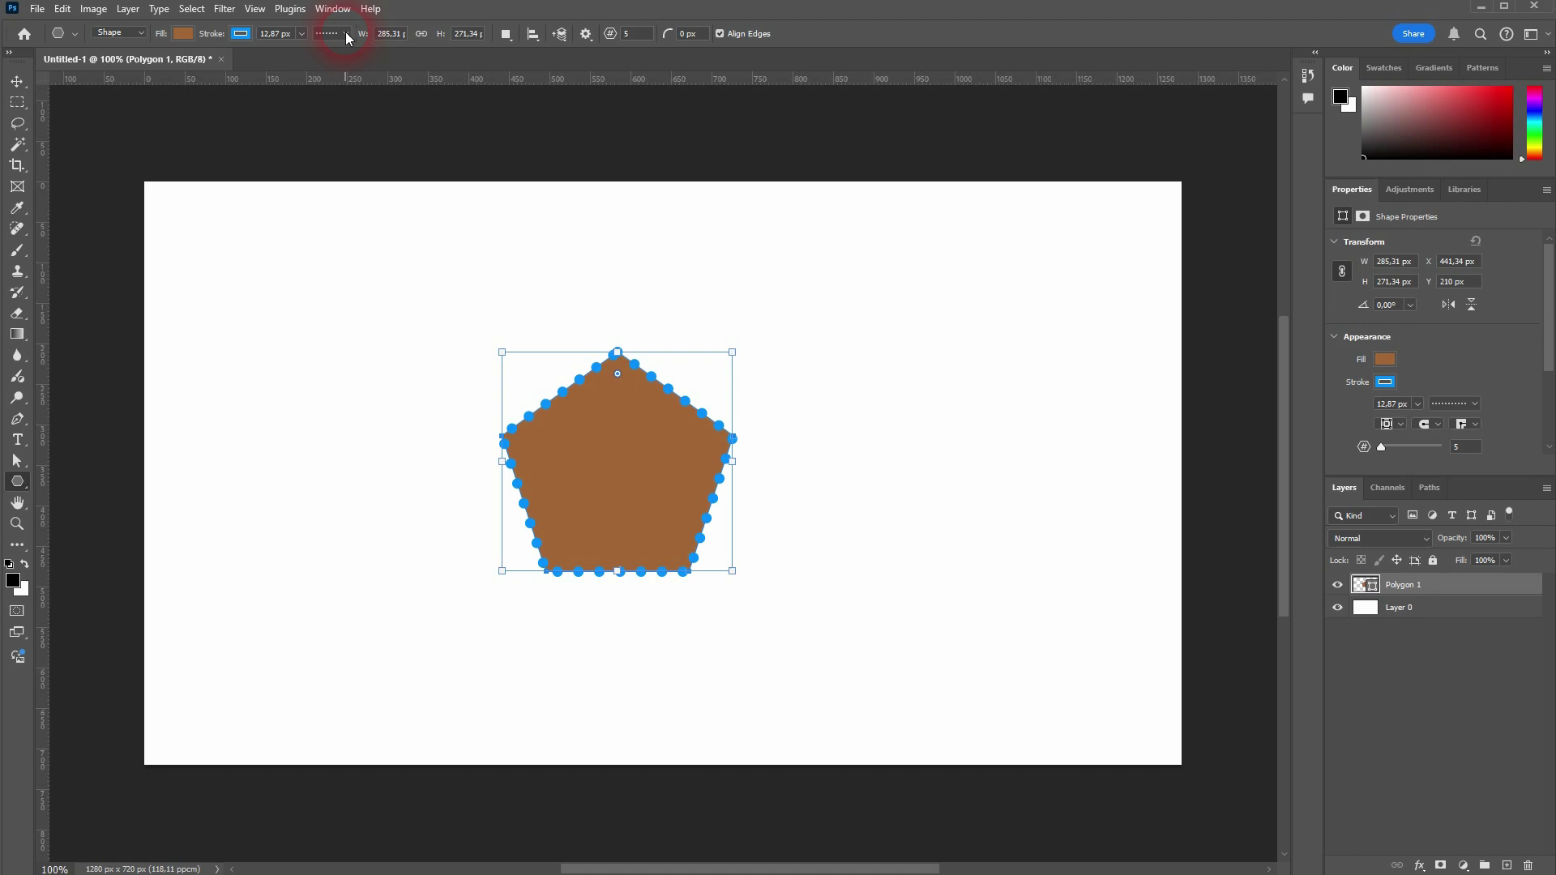
pyautogui.click(345, 31)
pyautogui.click(334, 86)
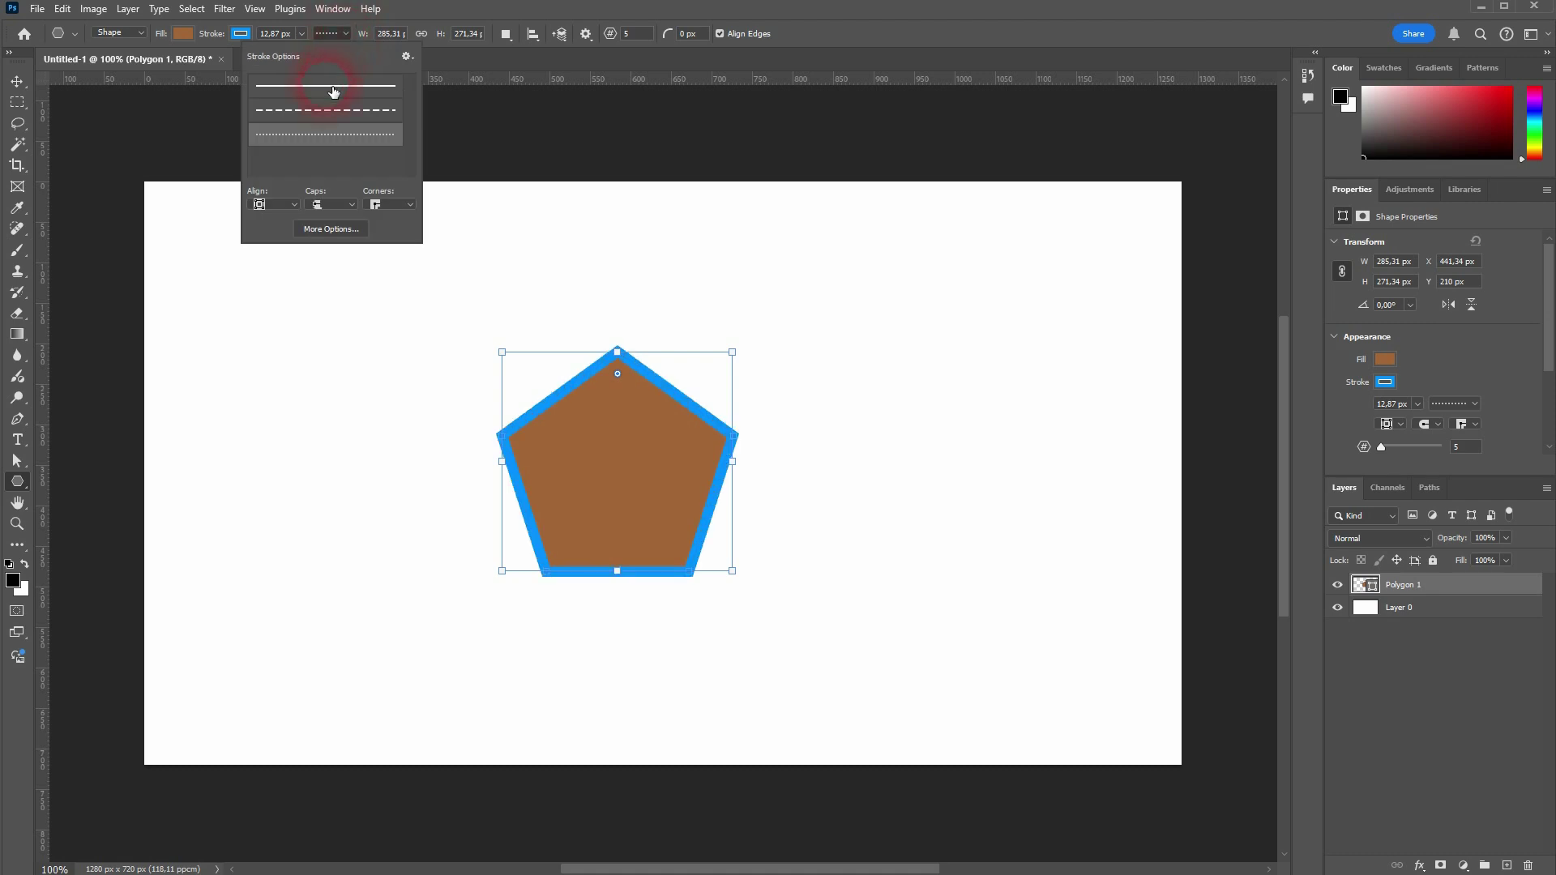
pyautogui.click(905, 86)
# Set the pentagon's width to 300 px and height to 500 px
pyautogui.moveTo(387, 42); pyautogui.dragTo(416, 44)
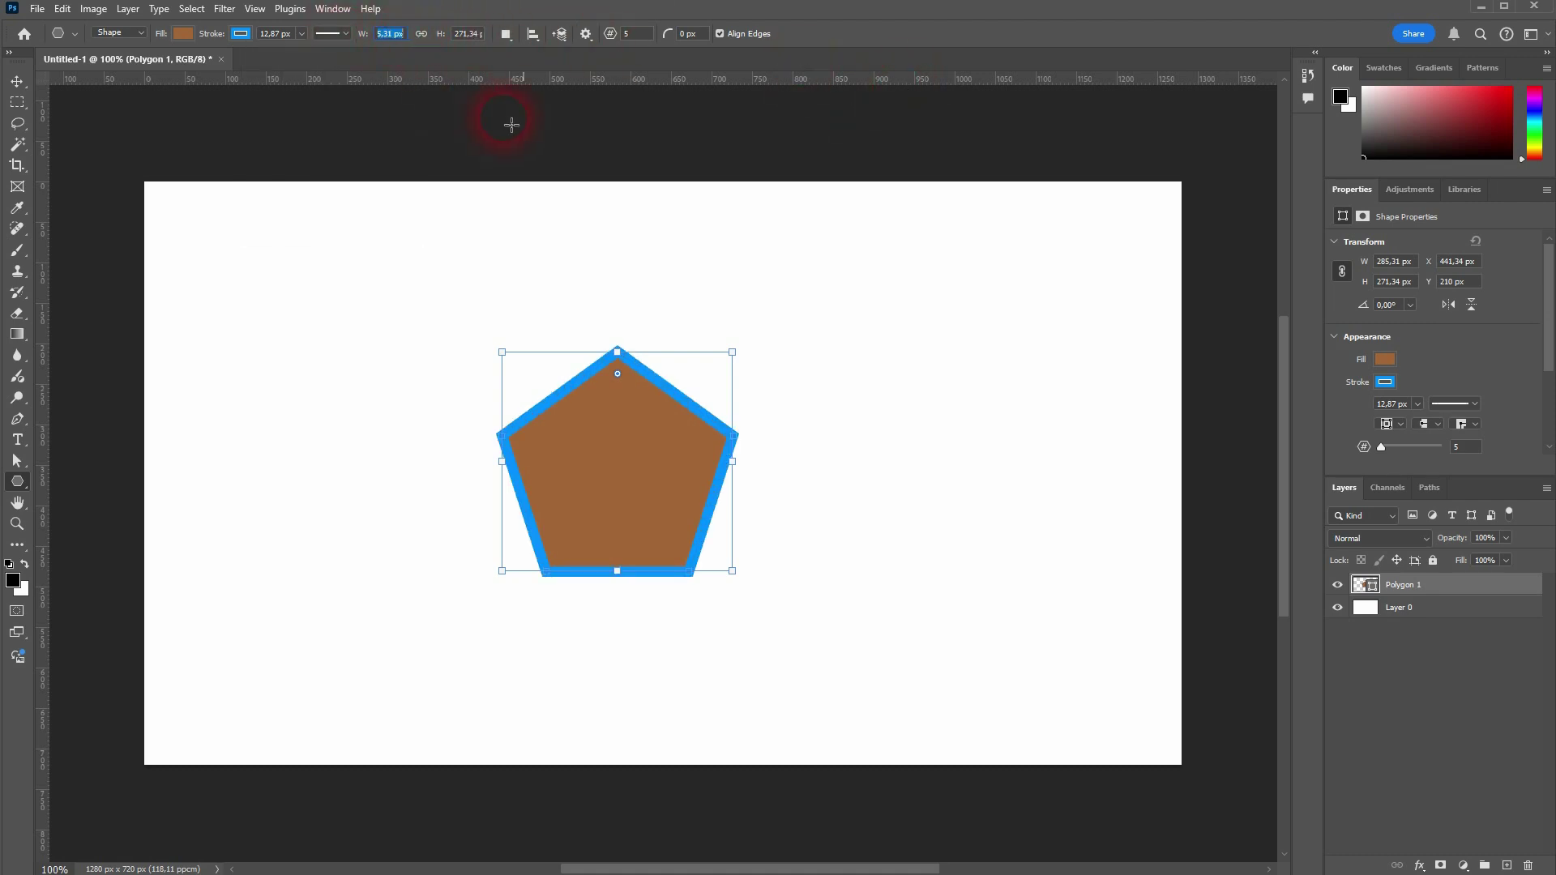
pyautogui.write('300')
pyautogui.press('Return')
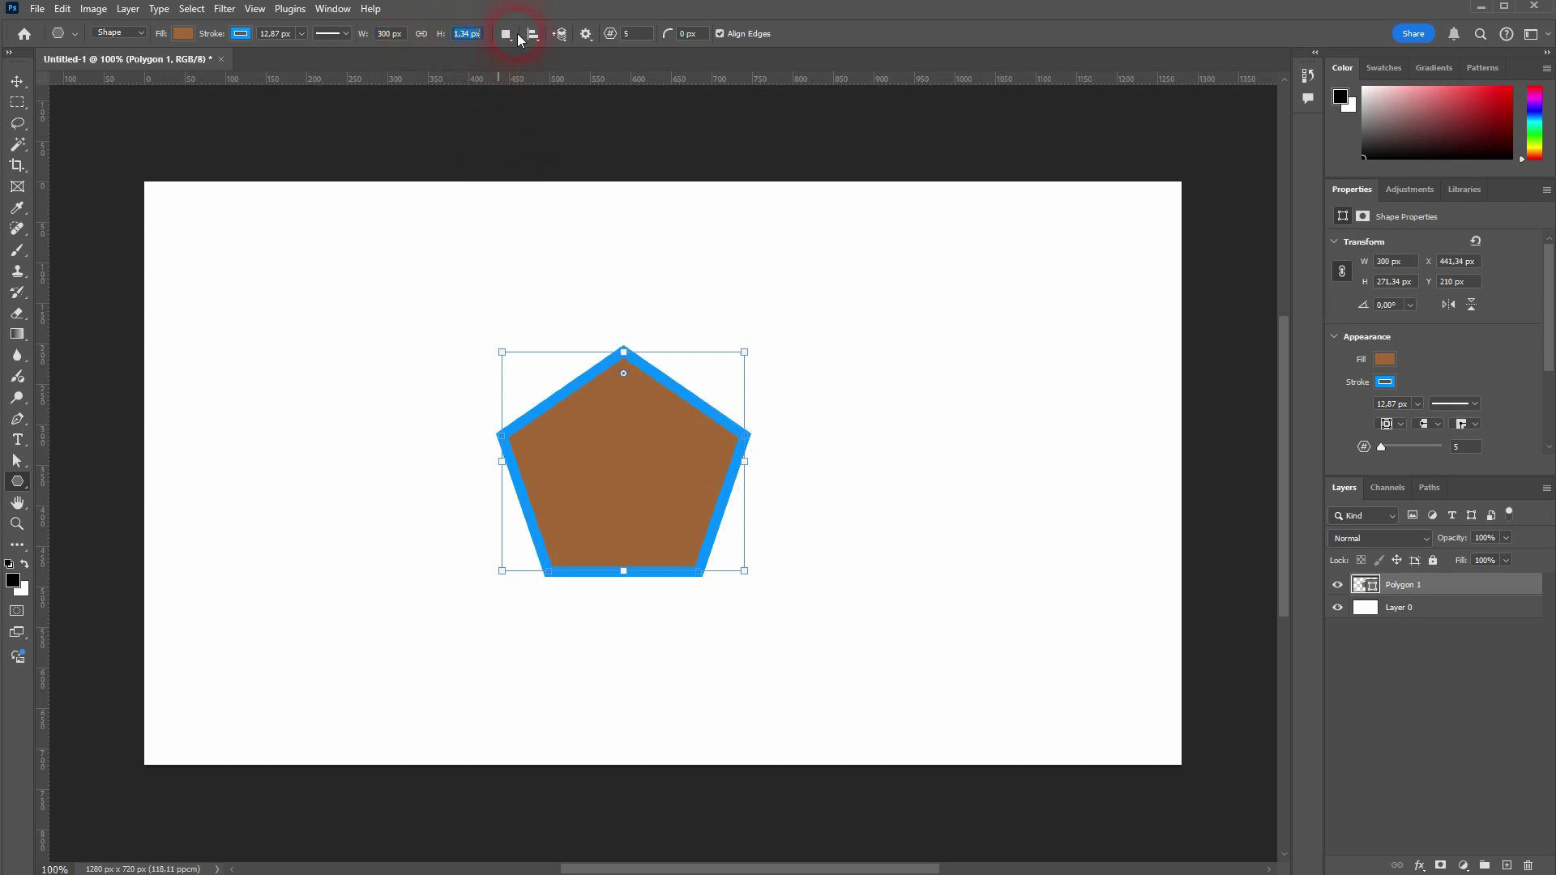
pyautogui.write('500')
pyautogui.press('Return')
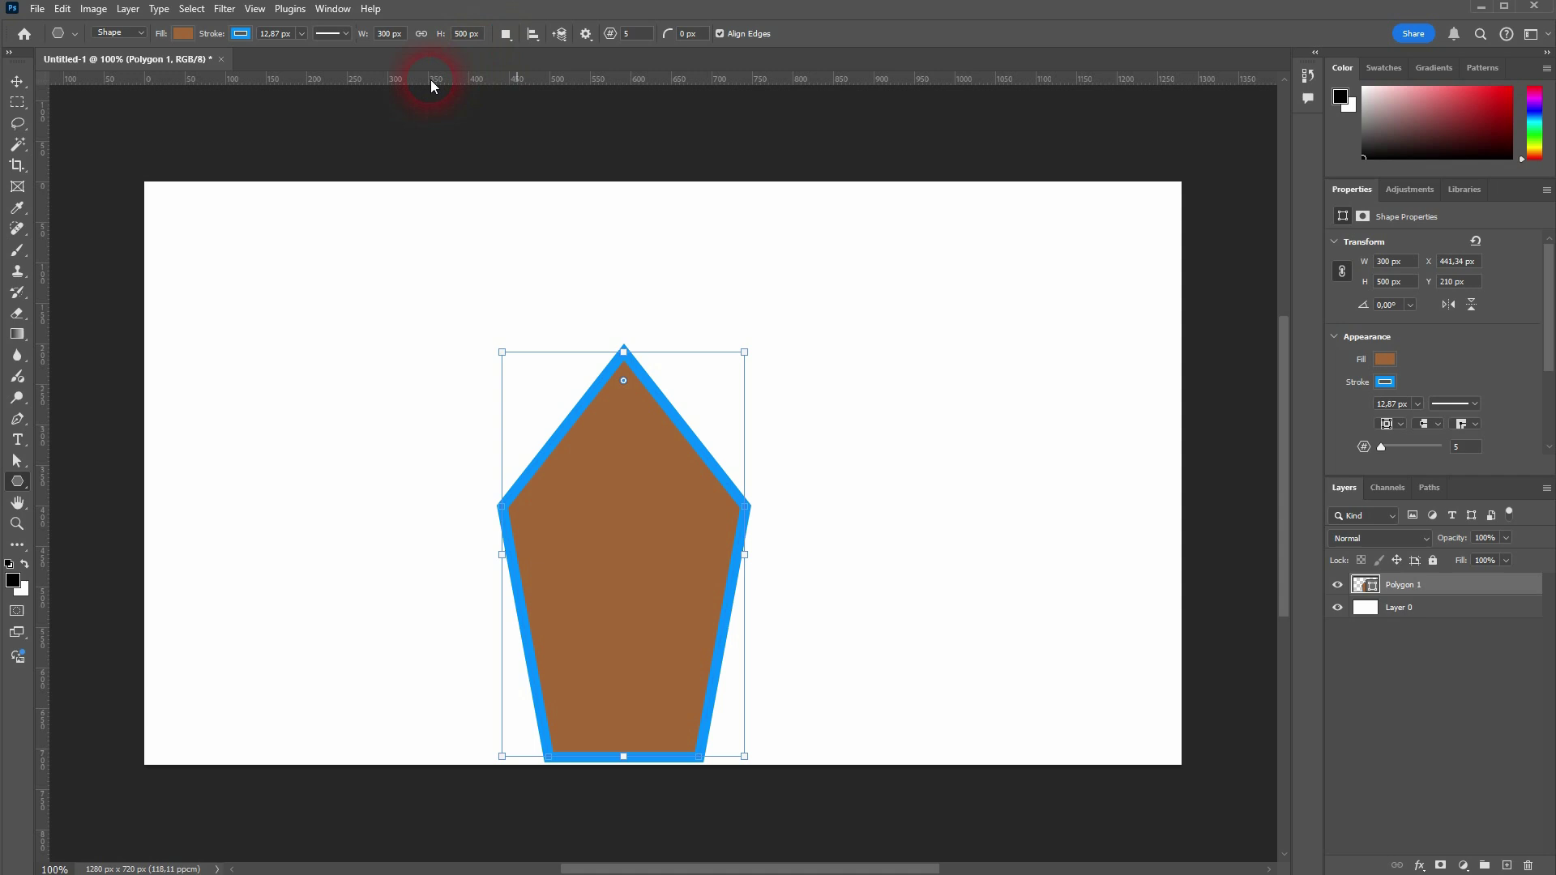
# Change the pentagon's width to 500 px and re-confirm the 500 px height
pyautogui.click(389, 34)
pyautogui.write('500')
pyautogui.press('Return')
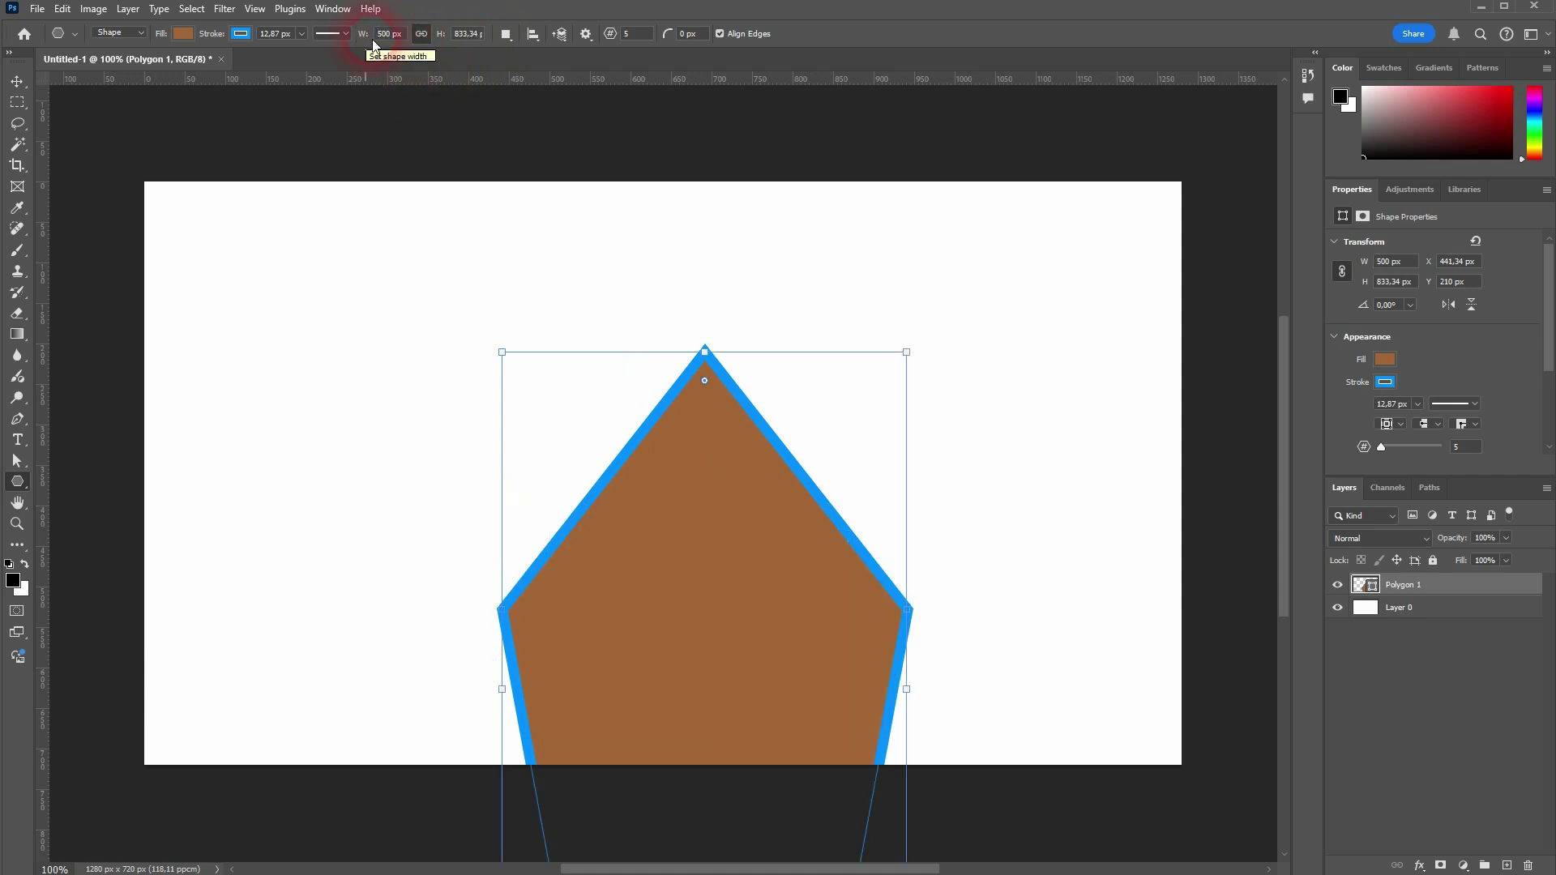
pyautogui.click(466, 36)
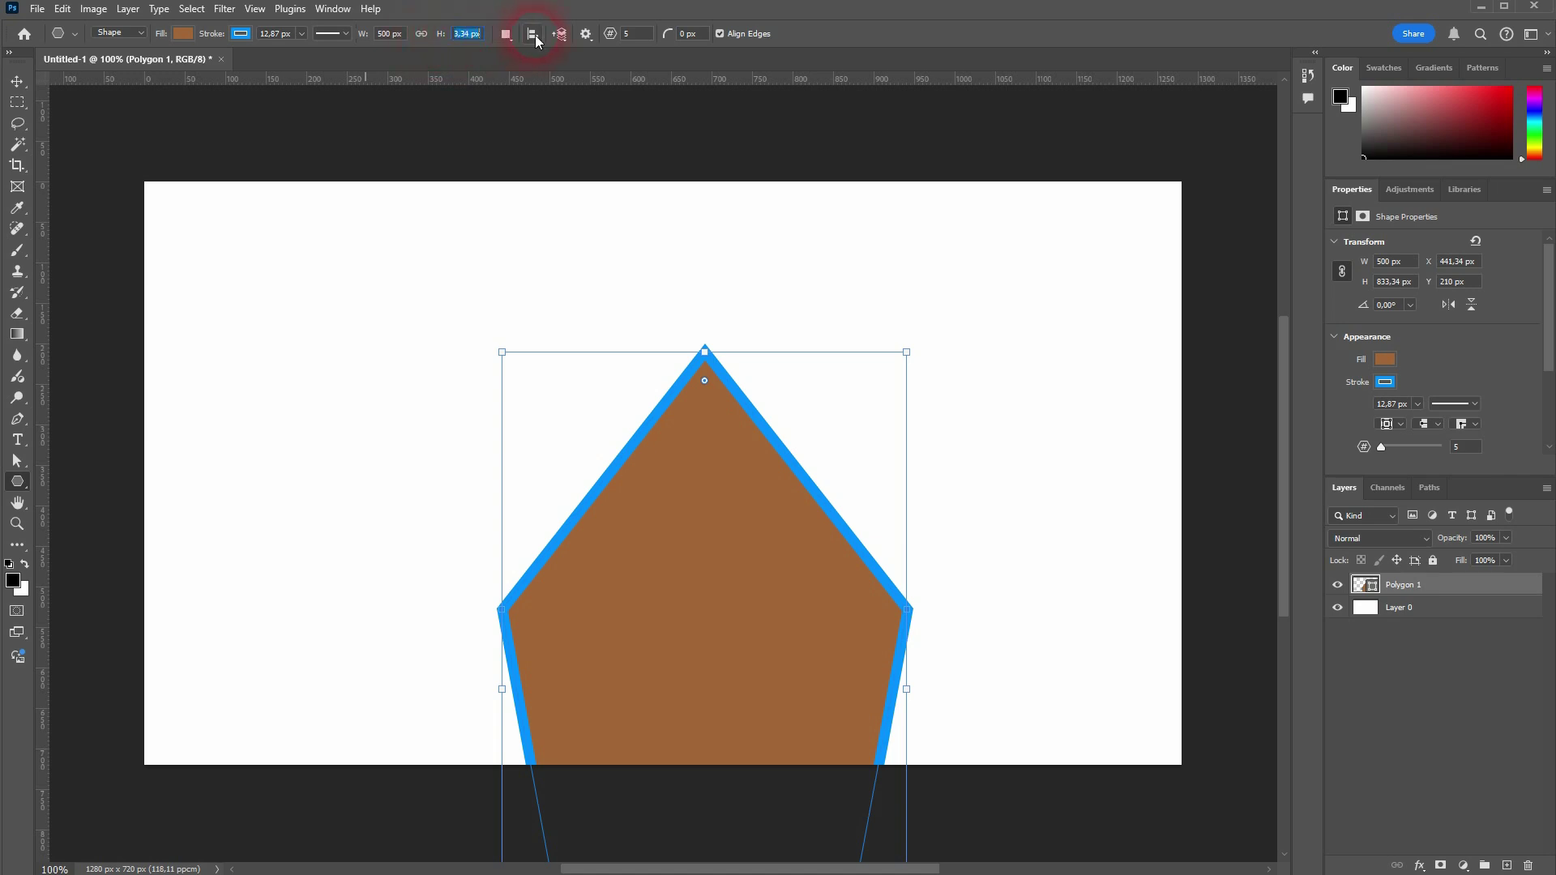
pyautogui.write('500')
pyautogui.press('Return')
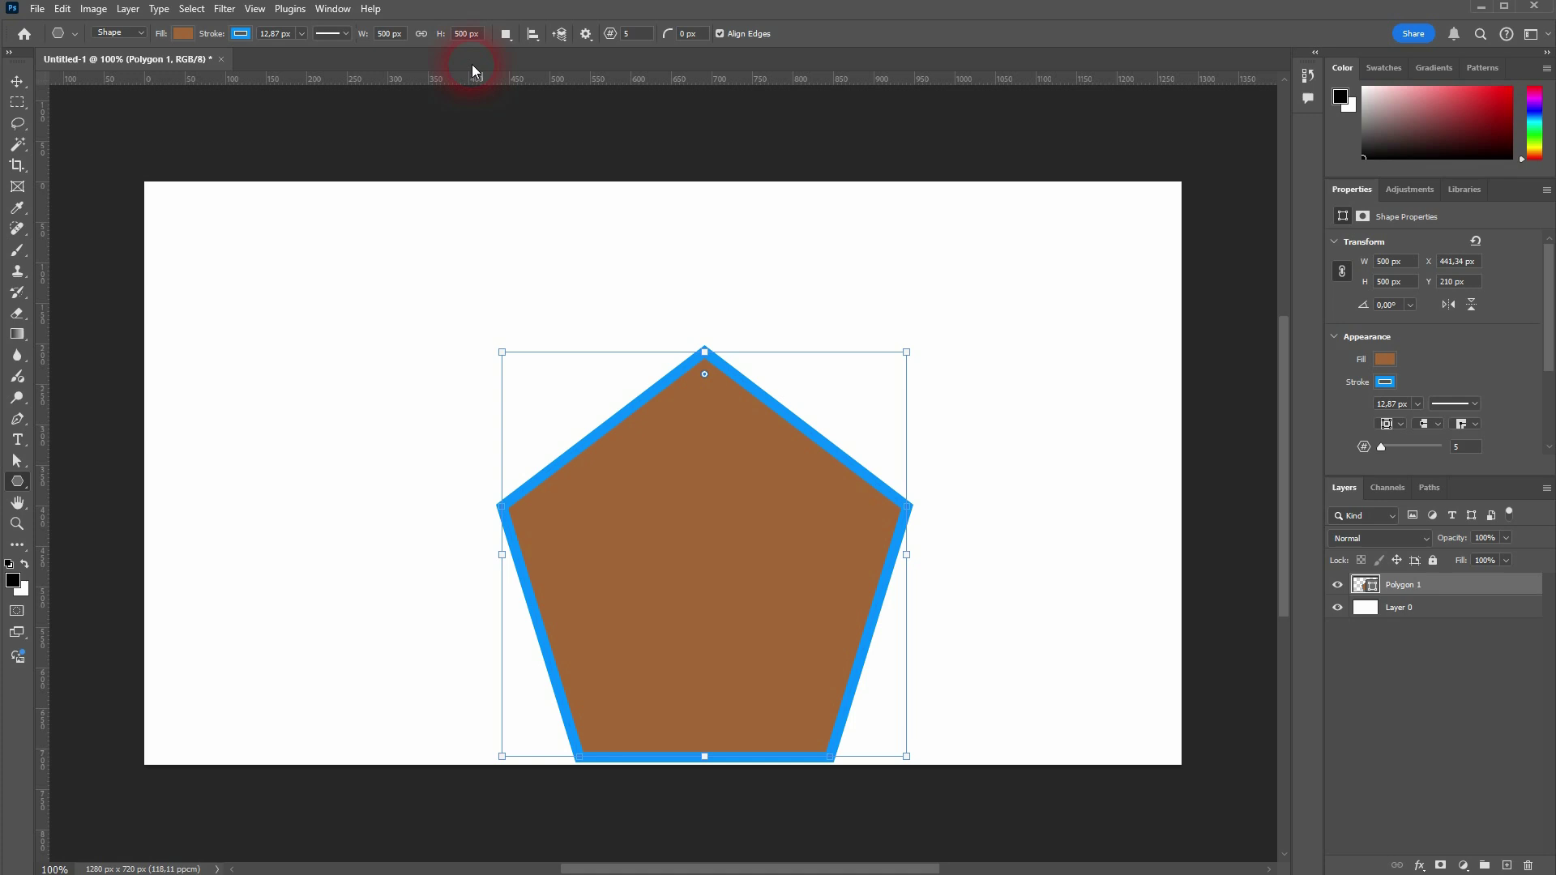
# Set new polygons to 16 sides with 0 px corner radius, keeping Polygon 1 selected
pyautogui.moveTo(677, 40); pyautogui.dragTo(736, 119)
pyautogui.moveTo(670, 35); pyautogui.dragTo(517, 55)
pyautogui.moveTo(618, 40); pyautogui.dragTo(680, 166)
pyautogui.moveTo(608, 42); pyautogui.dragTo(597, 49)
pyautogui.click(1440, 618)
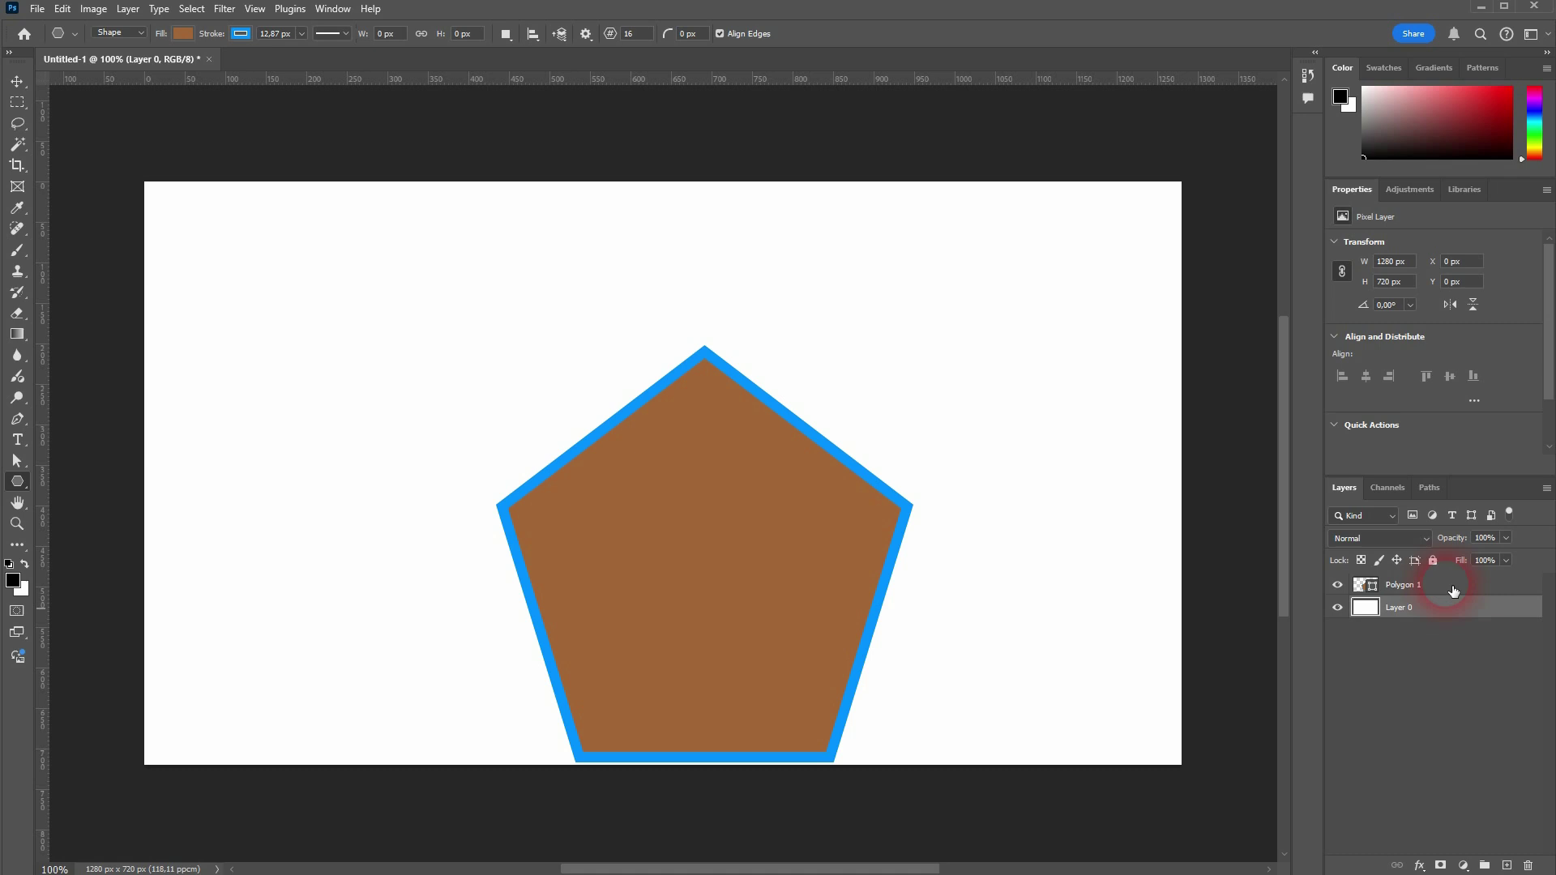
pyautogui.click(1452, 587)
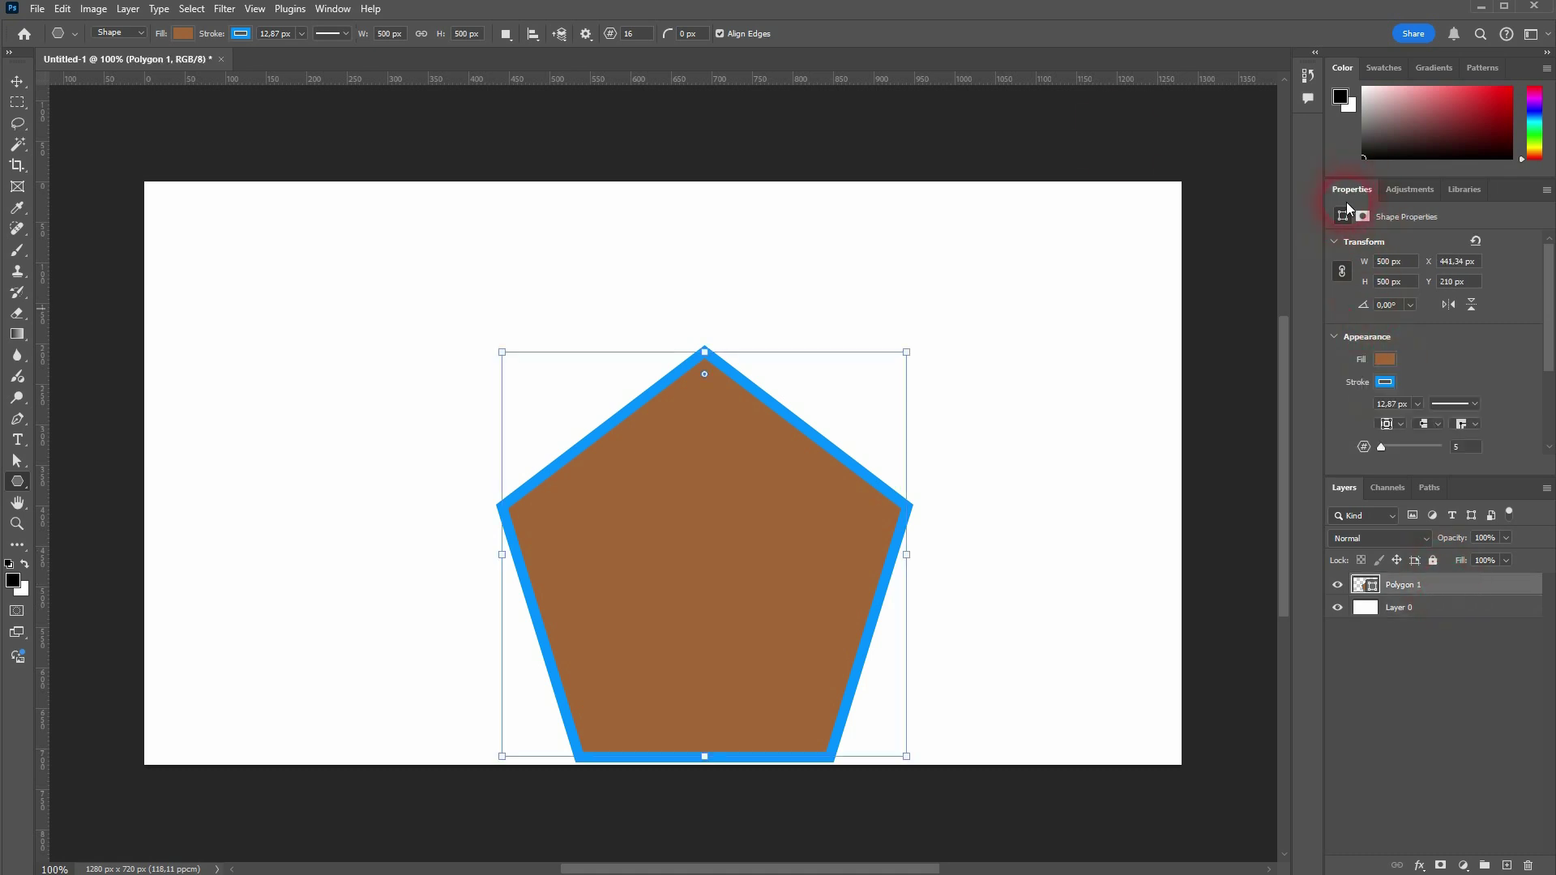
pyautogui.click(333, 9)
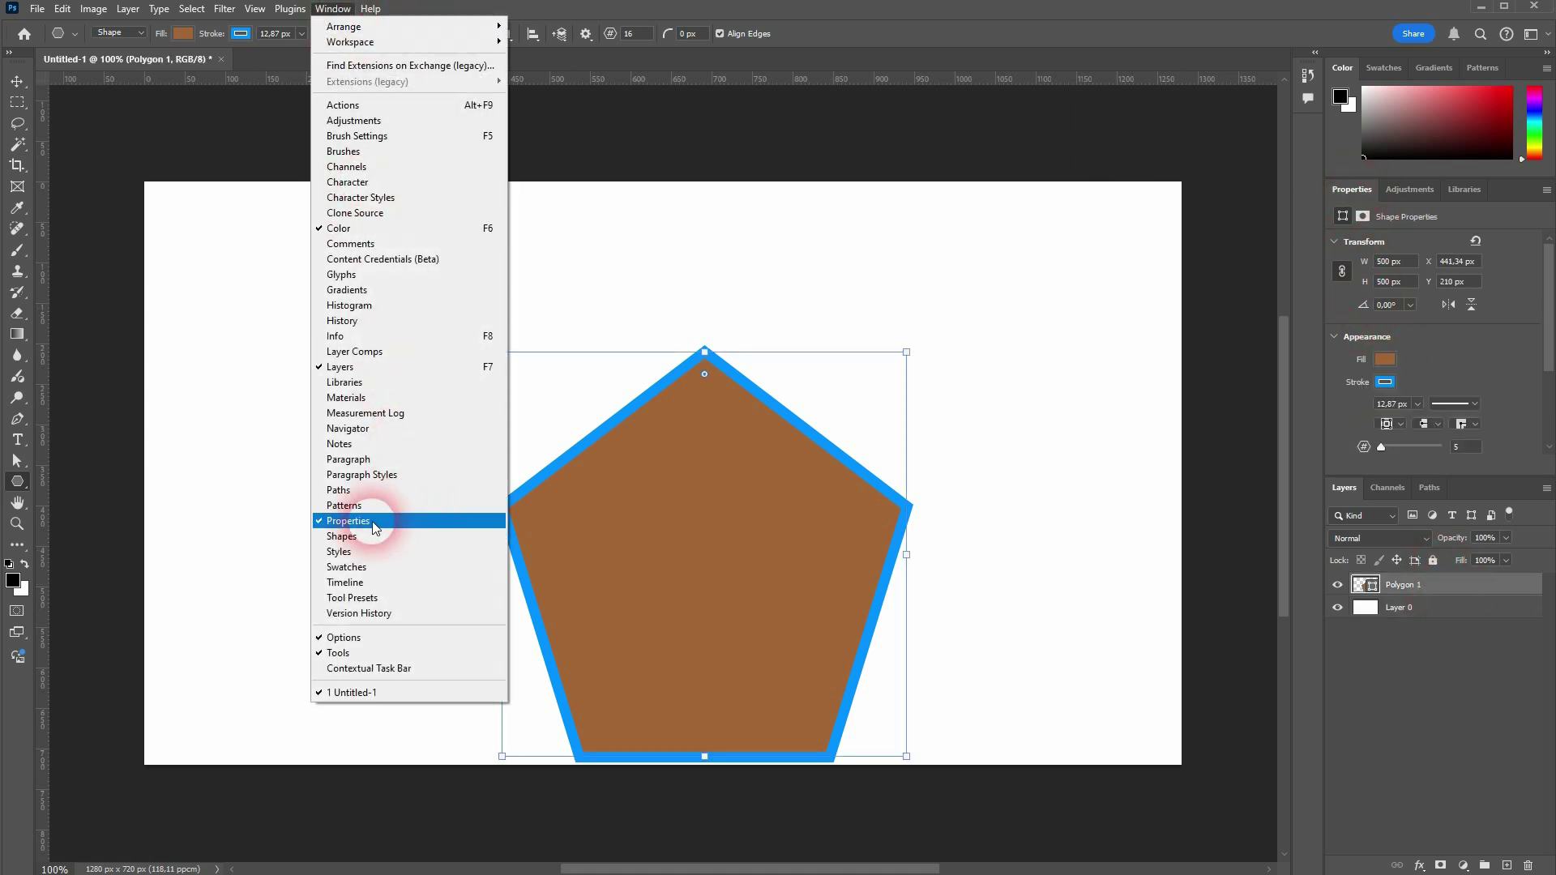
pyautogui.click(1517, 377)
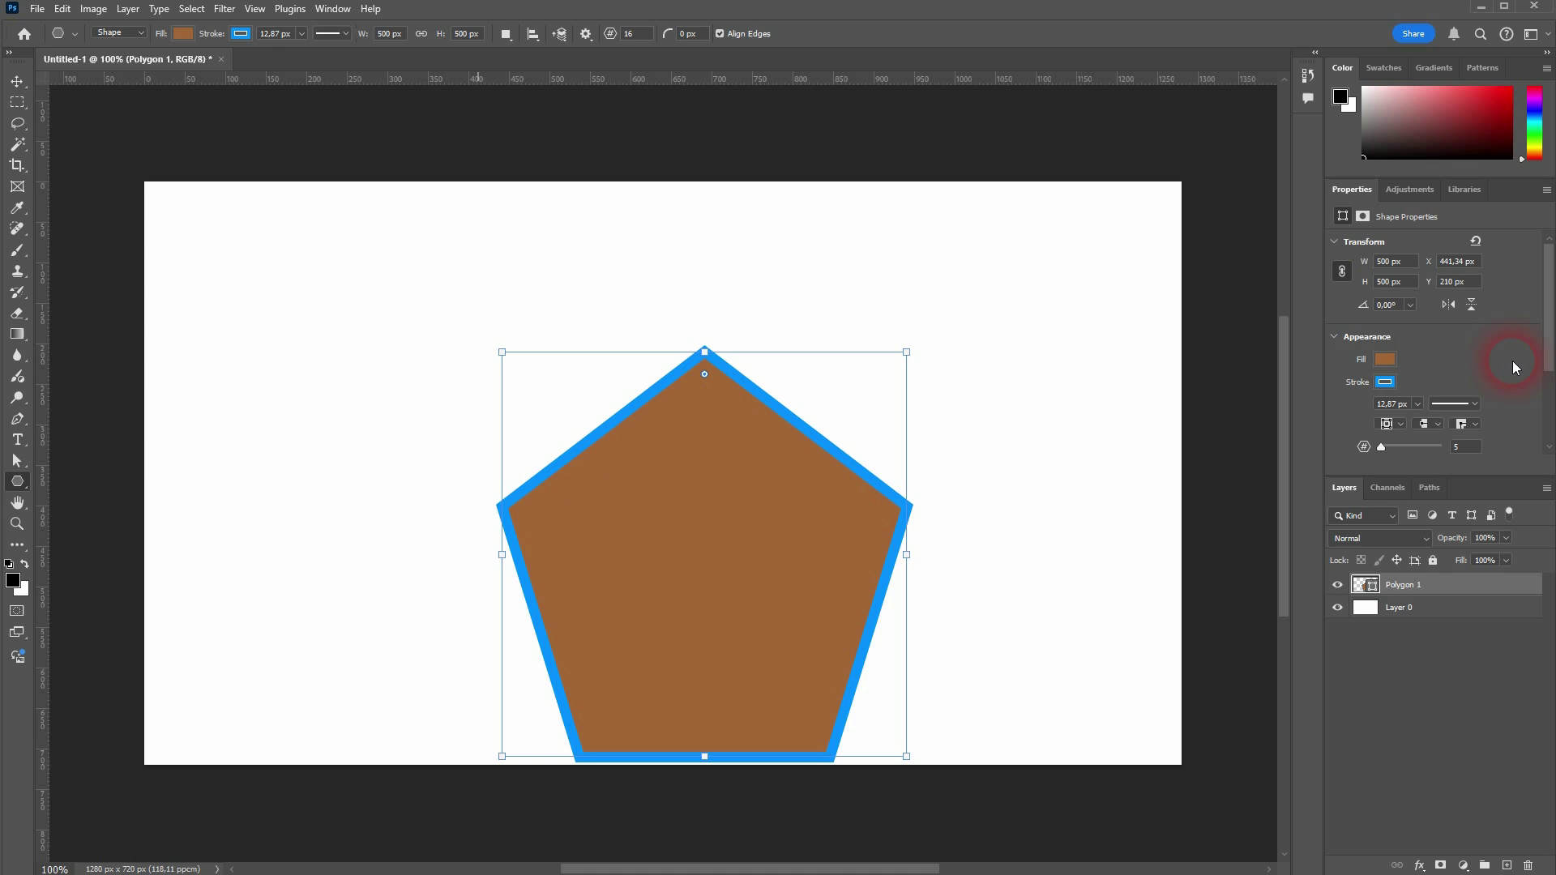
pyautogui.click(1415, 265)
pyautogui.press('Tab')
pyautogui.press('Tab')
pyautogui.press('Tab')
# Round the pentagon's corners to 57 px and try 22, then 7 sides
pyautogui.scroll(-3, 1507, 375)
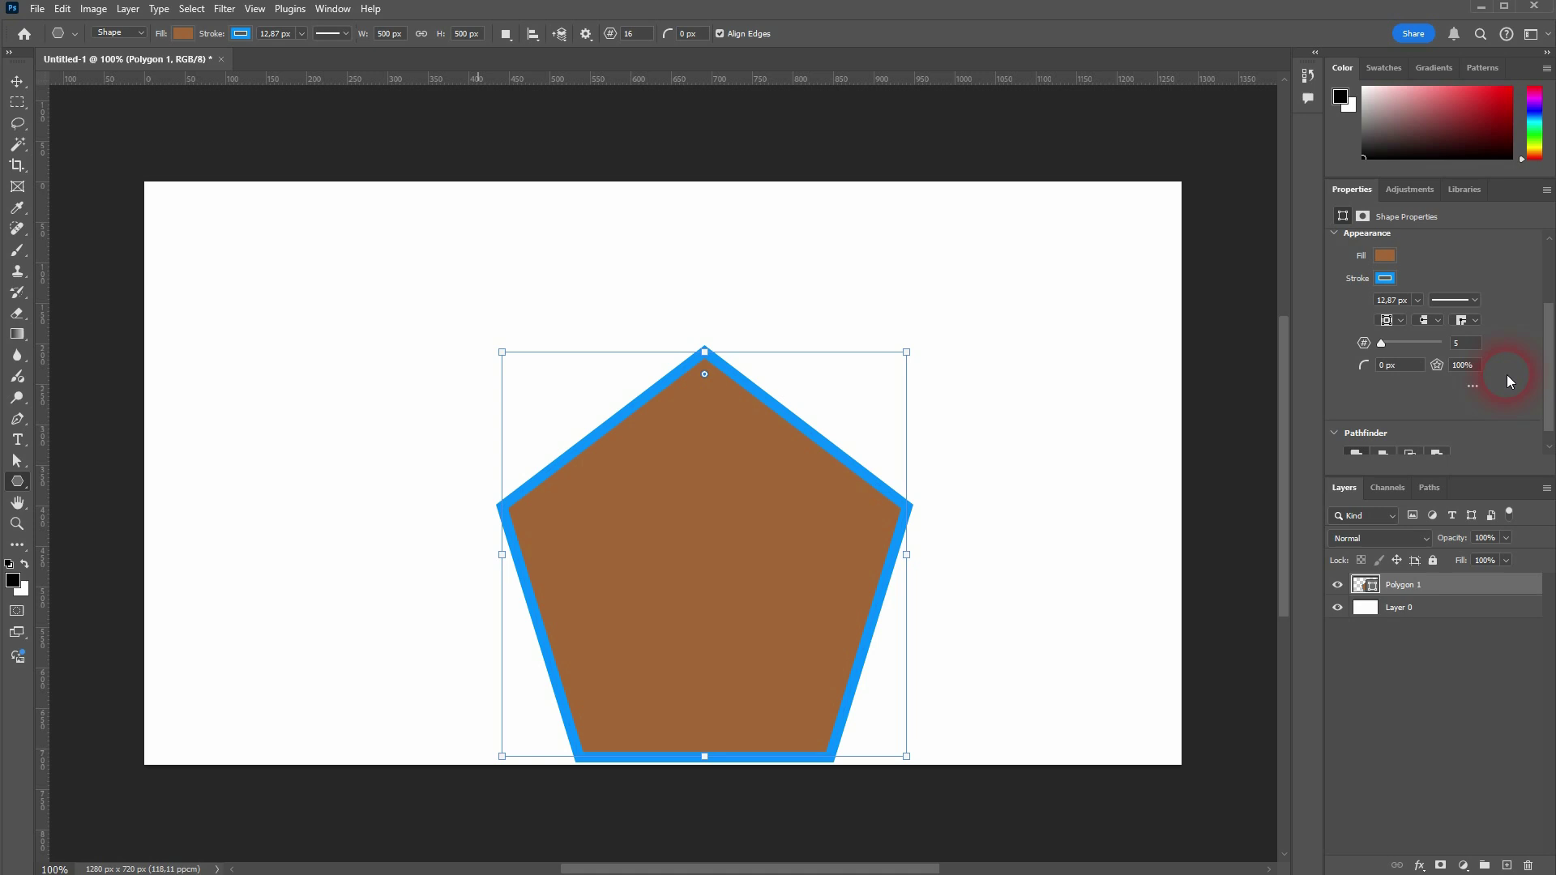
pyautogui.moveTo(1372, 368); pyautogui.dragTo(1407, 378)
pyautogui.click(704, 362)
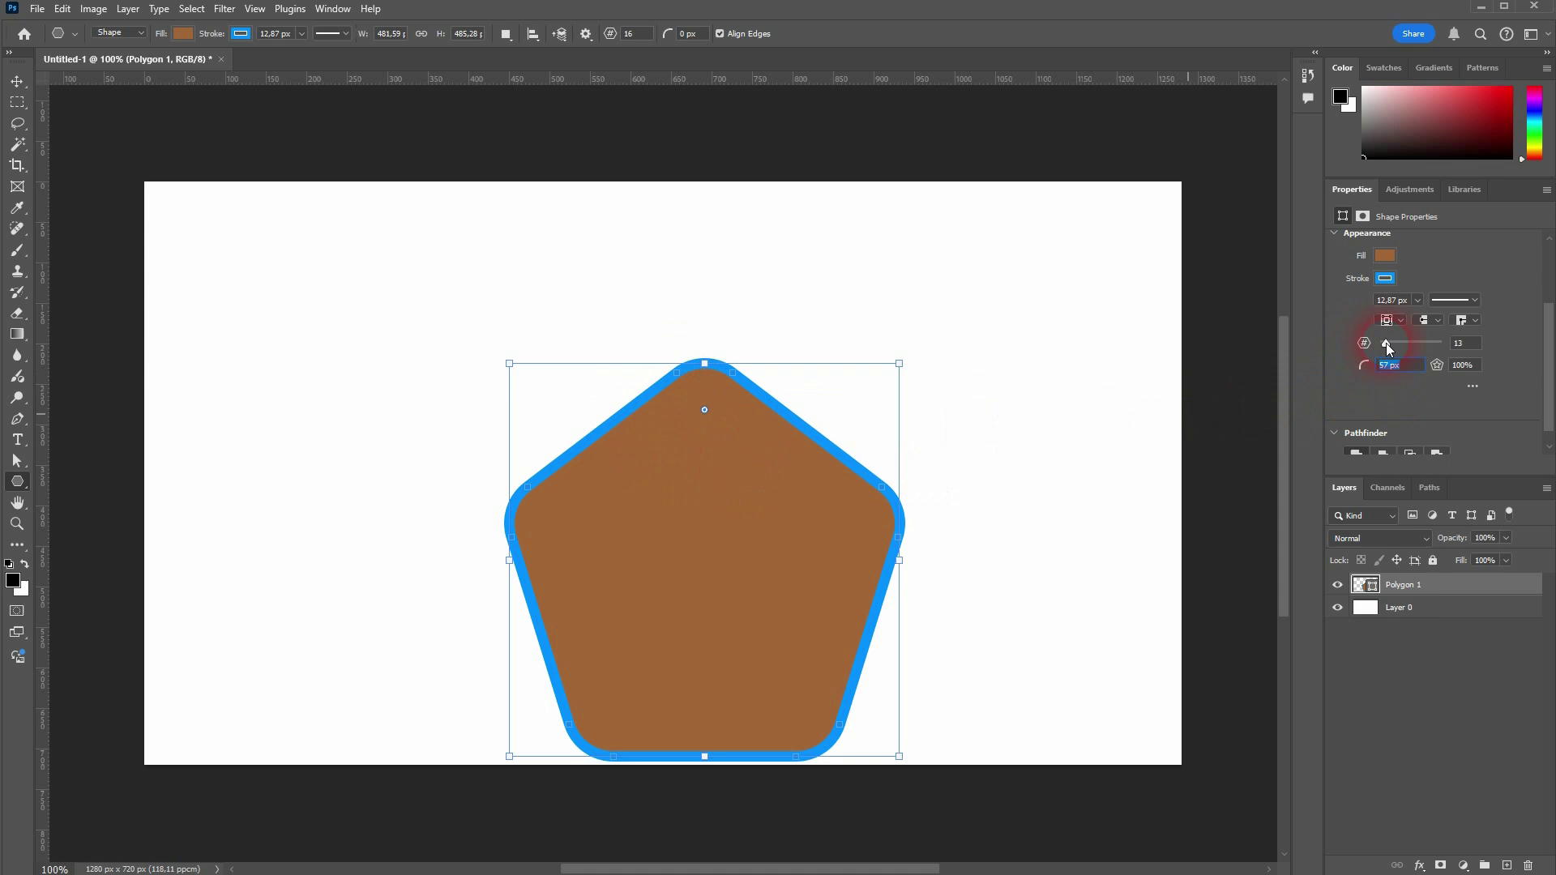
pyautogui.moveTo(1386, 343); pyautogui.dragTo(1392, 343)
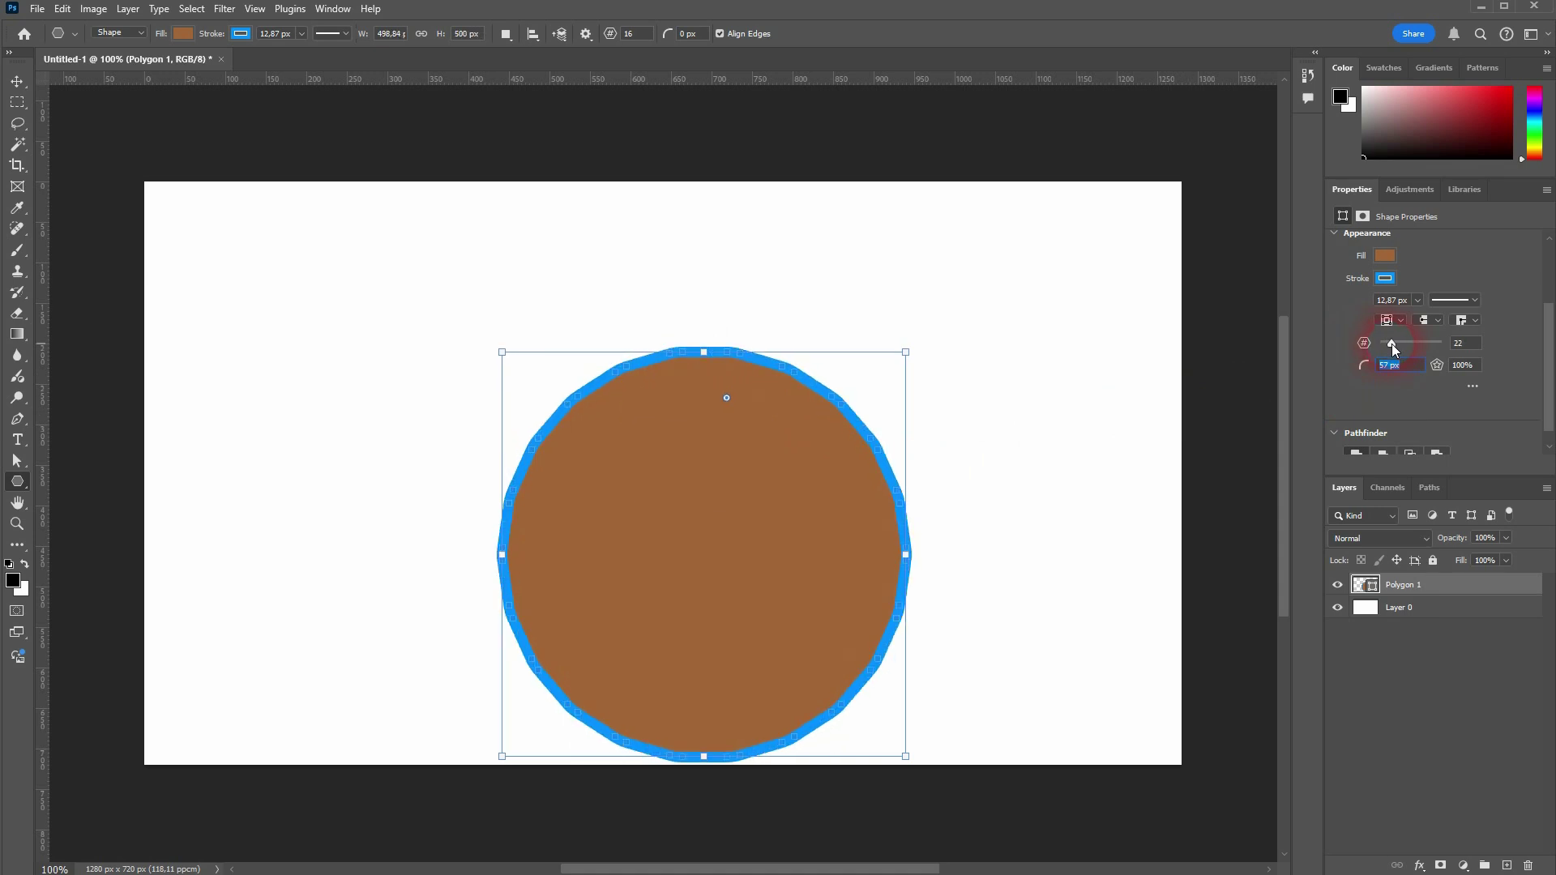
pyautogui.click(1462, 342)
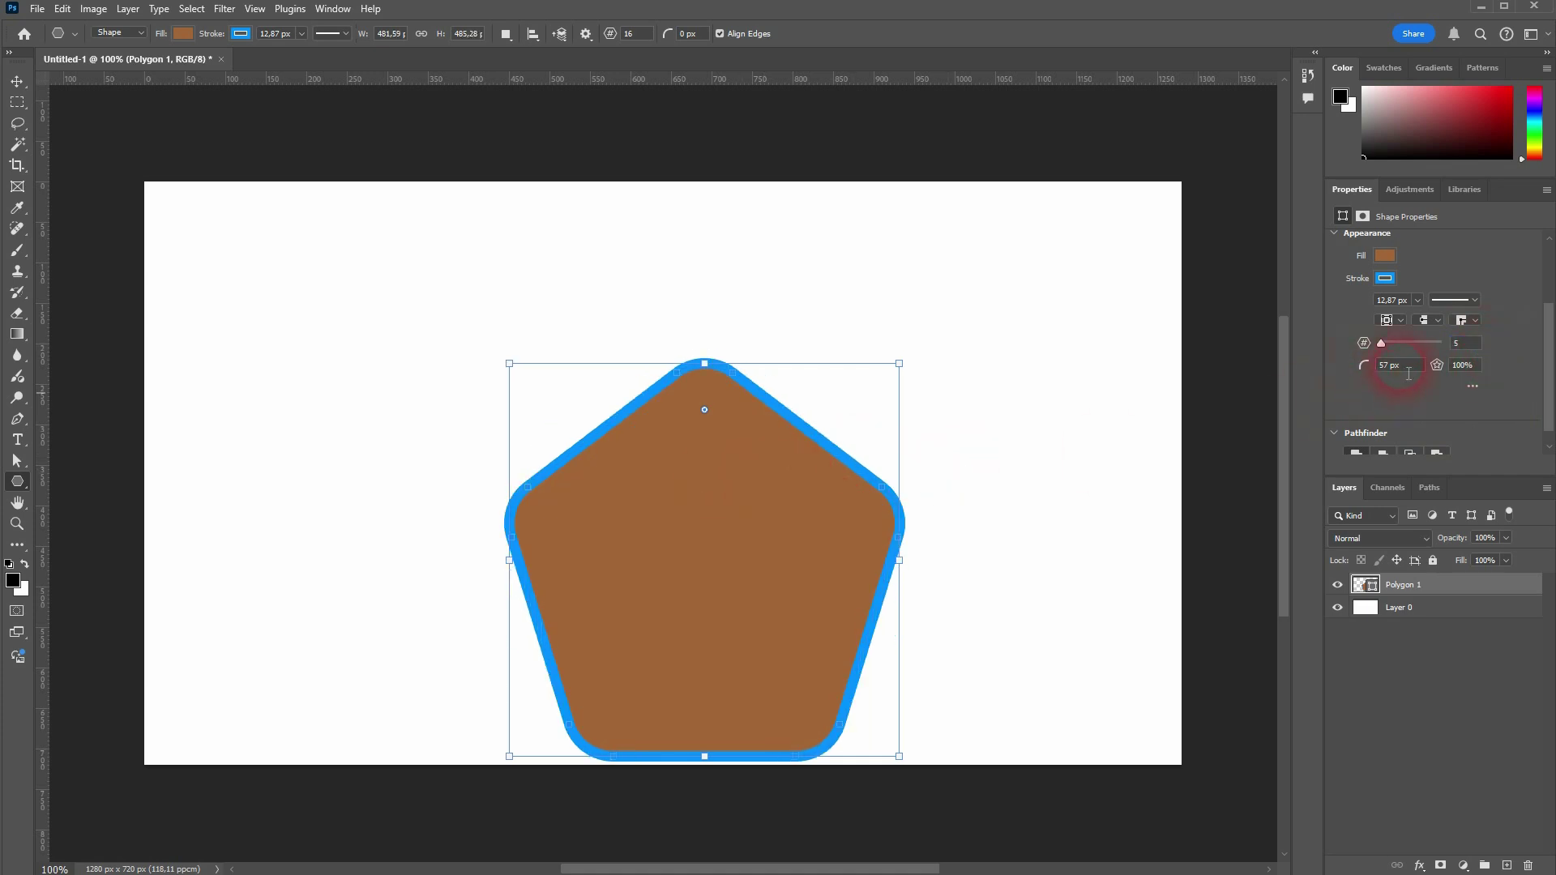
# Return the pentagon to 5 sides with a 40 px corner radius
pyautogui.moveTo(680, 34); pyautogui.dragTo(824, 197)
pyautogui.click(1379, 343)
pyautogui.moveTo(1366, 364); pyautogui.dragTo(1347, 370)
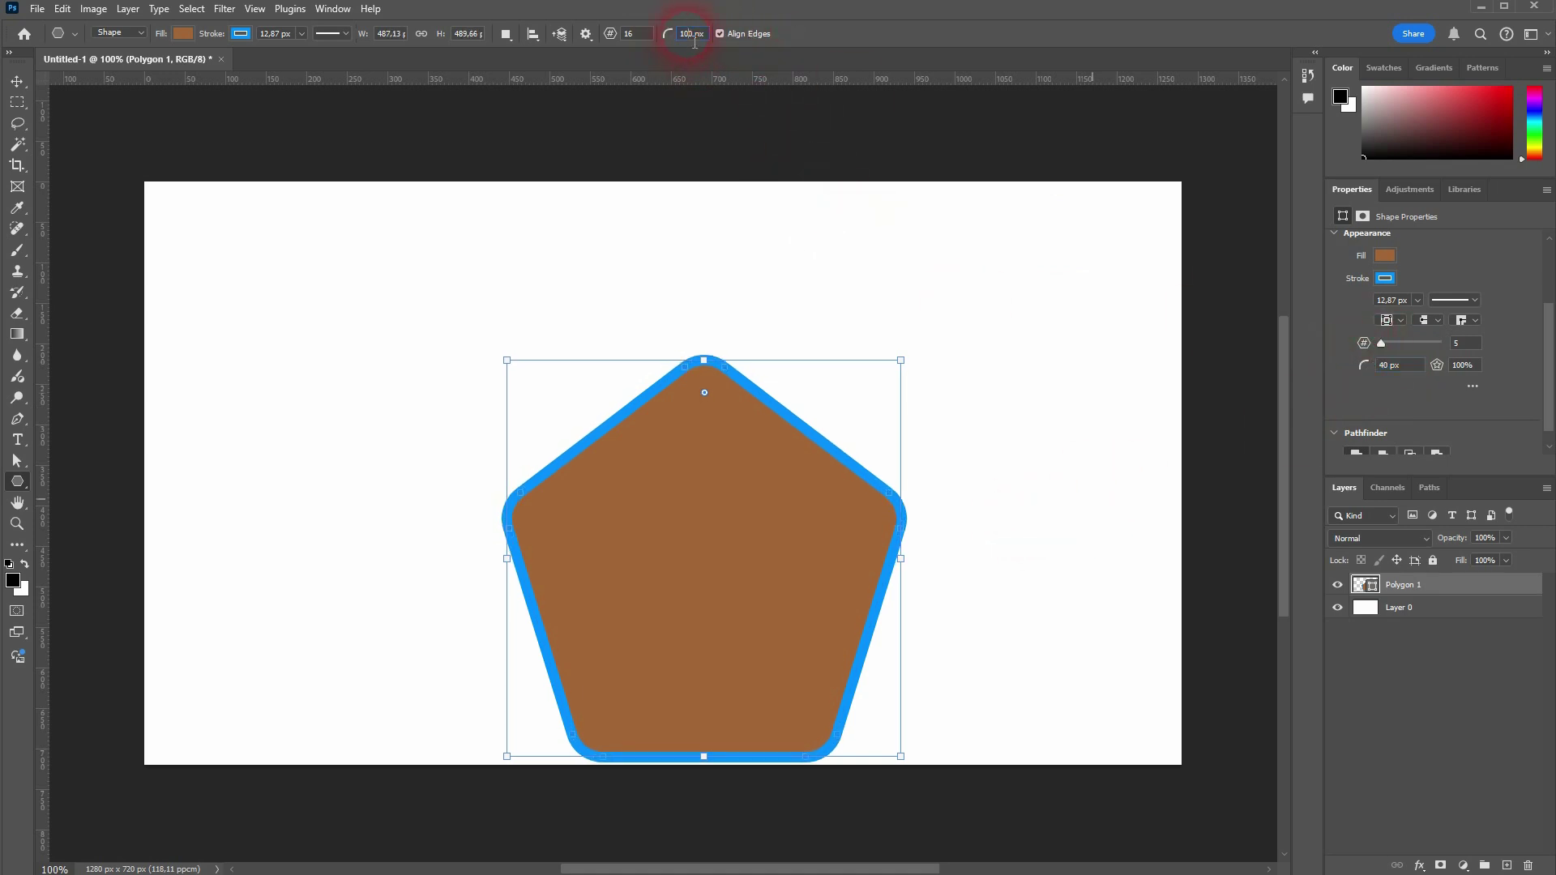
# Draw an 18-sided rounded shape left of the pentagon and a 10-sided shape at right
pyautogui.press('BackSpace')
pyautogui.press('BackSpace')
pyautogui.moveTo(610, 46); pyautogui.dragTo(622, 44)
pyautogui.click(687, 33)
pyautogui.write('100')
pyautogui.press('Return')
pyautogui.moveTo(247, 253); pyautogui.dragTo(459, 541)
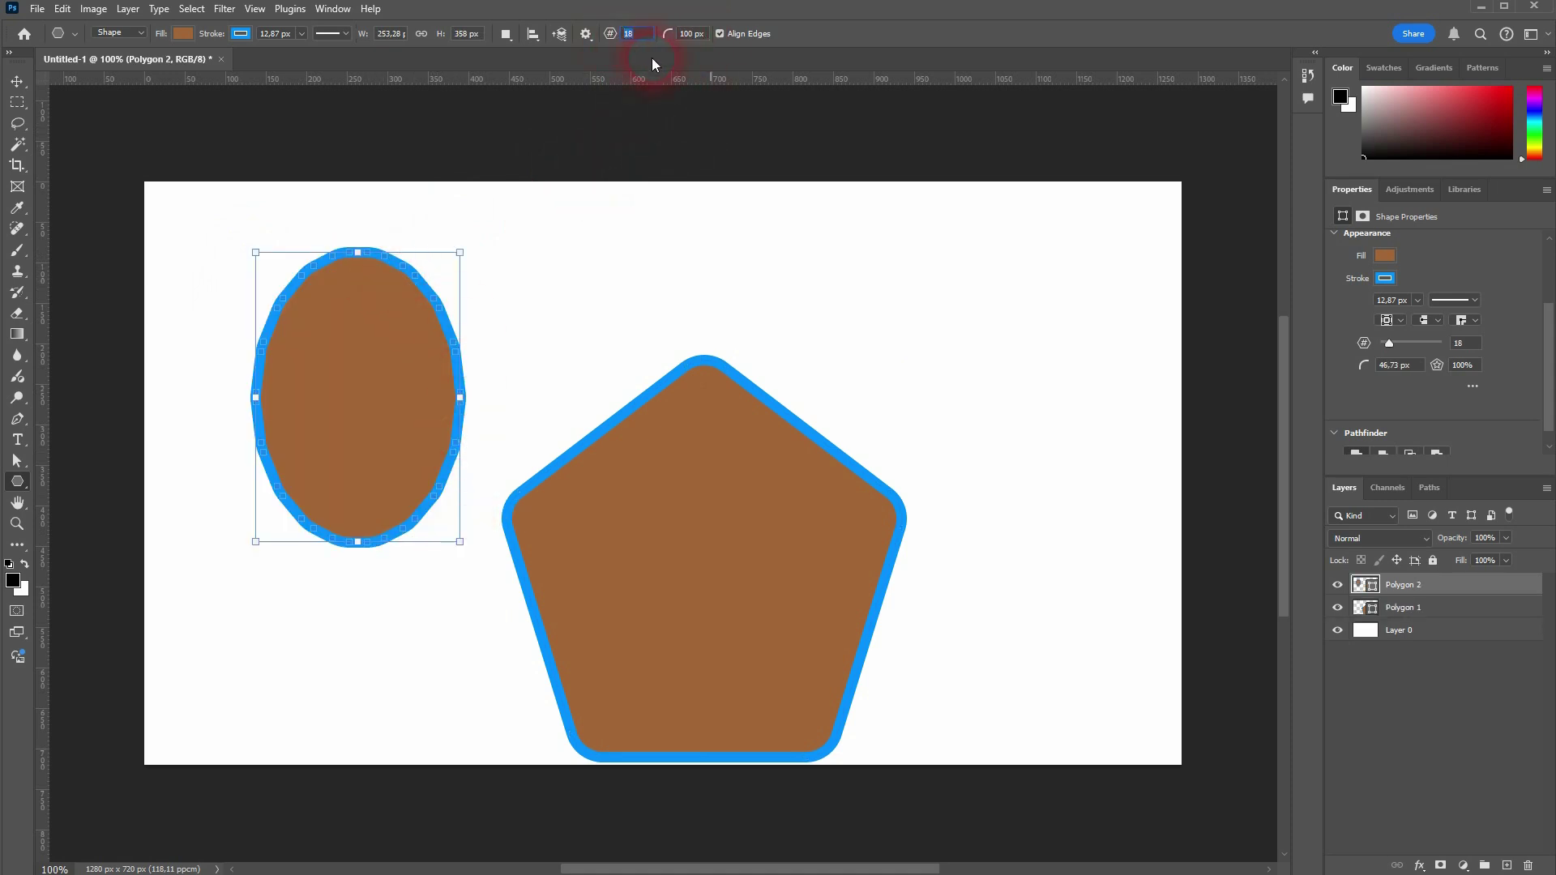
pyautogui.write('10')
pyautogui.moveTo(987, 327); pyautogui.dragTo(1164, 534)
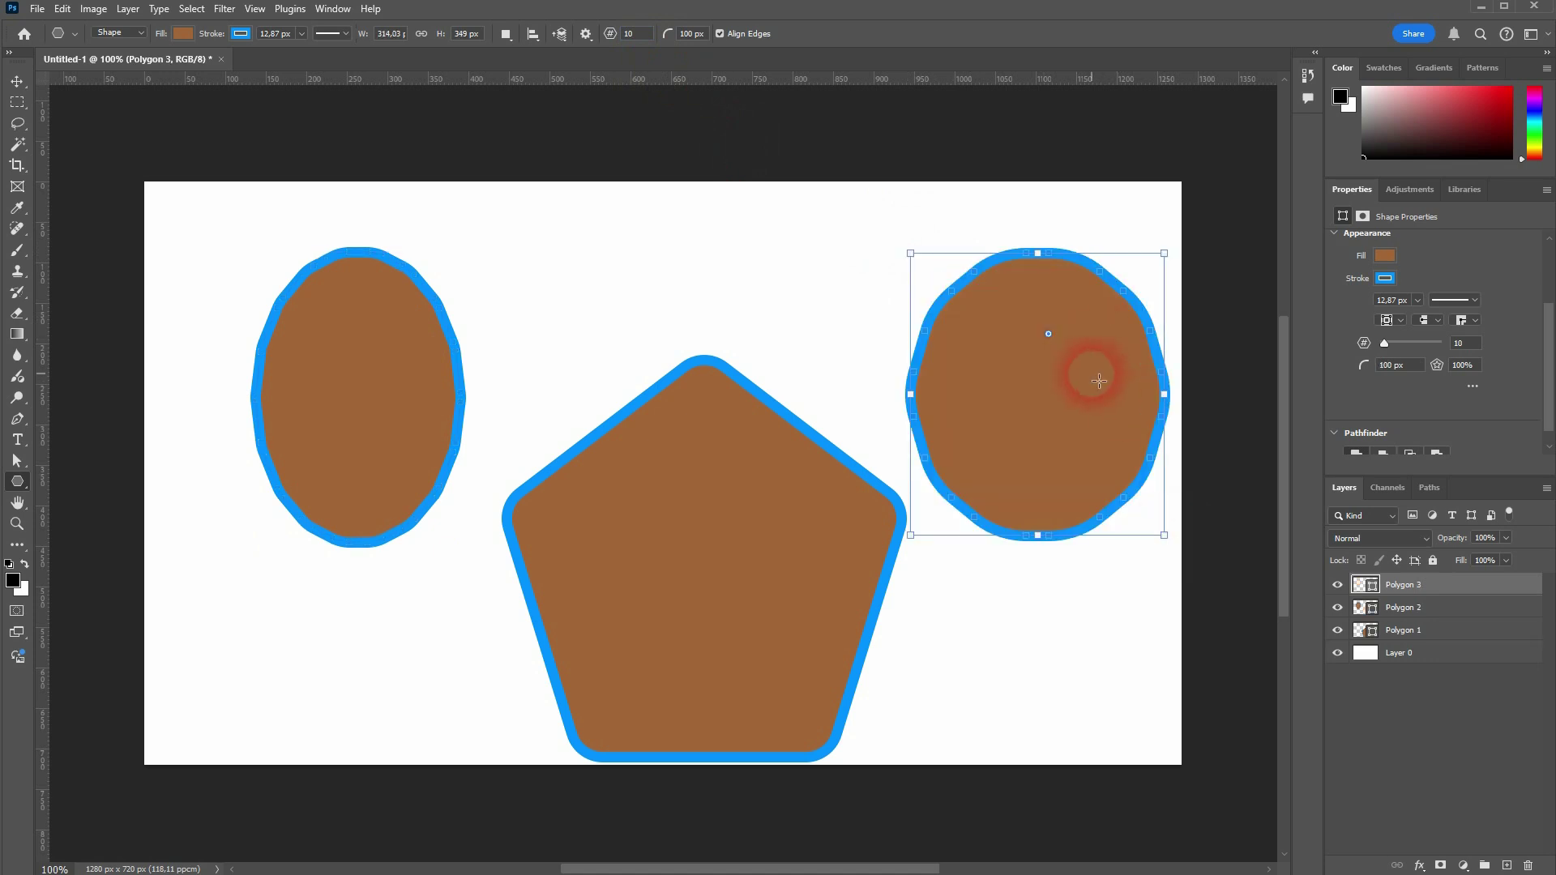
pyautogui.click(631, 37)
# Change the right shape, Polygon 3, to a five-sided pentagon
pyautogui.scroll(-1, 1504, 384)
pyautogui.click(1377, 349)
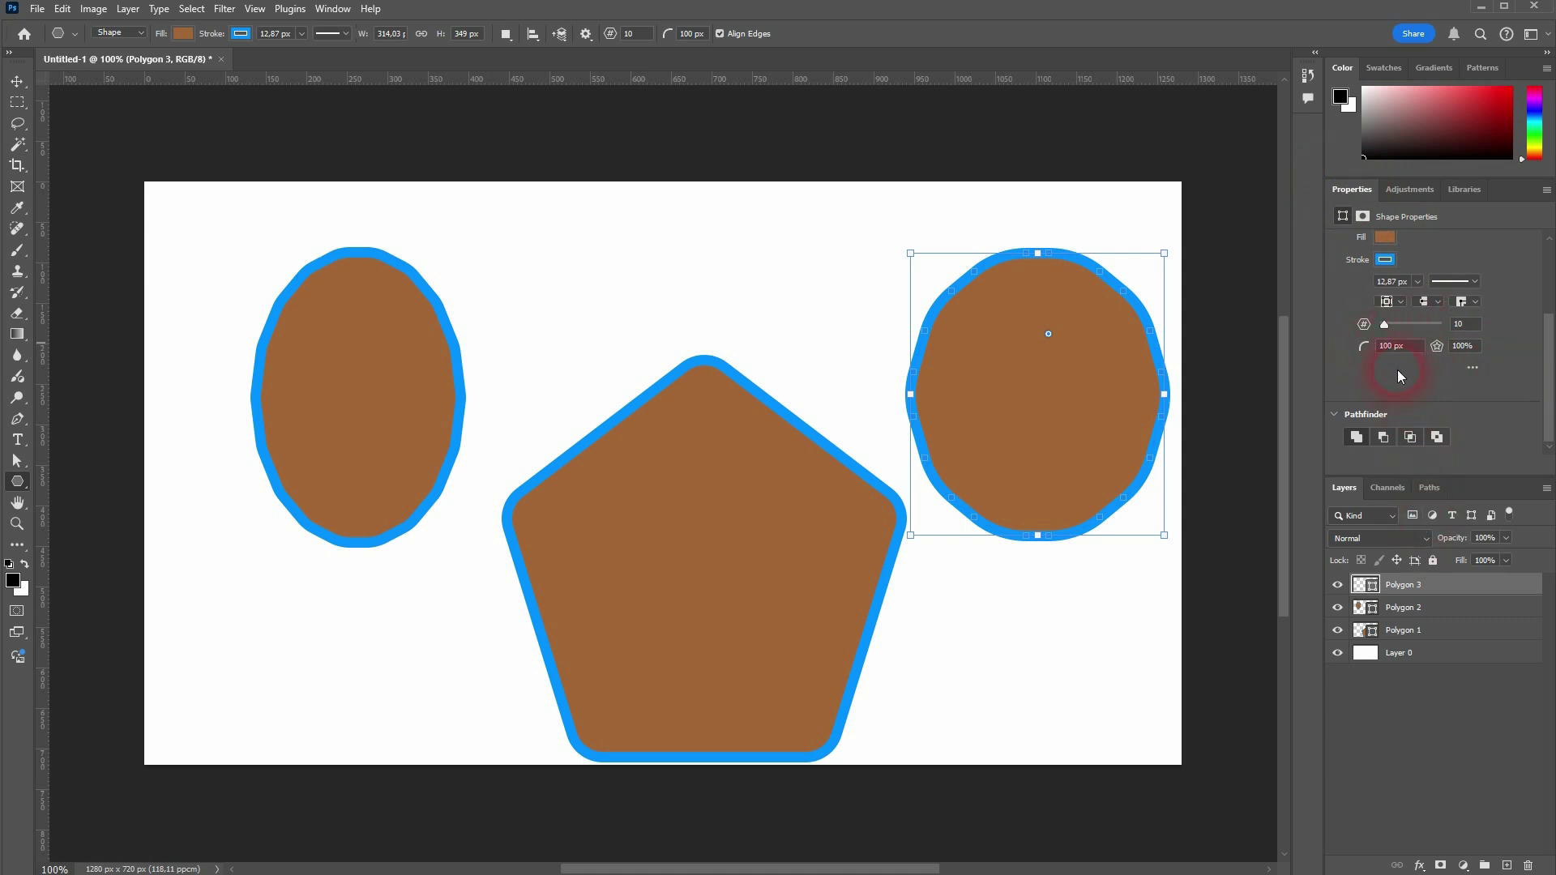
pyautogui.press('Down')
pyautogui.press('Down')
pyautogui.press('Down')
pyautogui.press('Return')
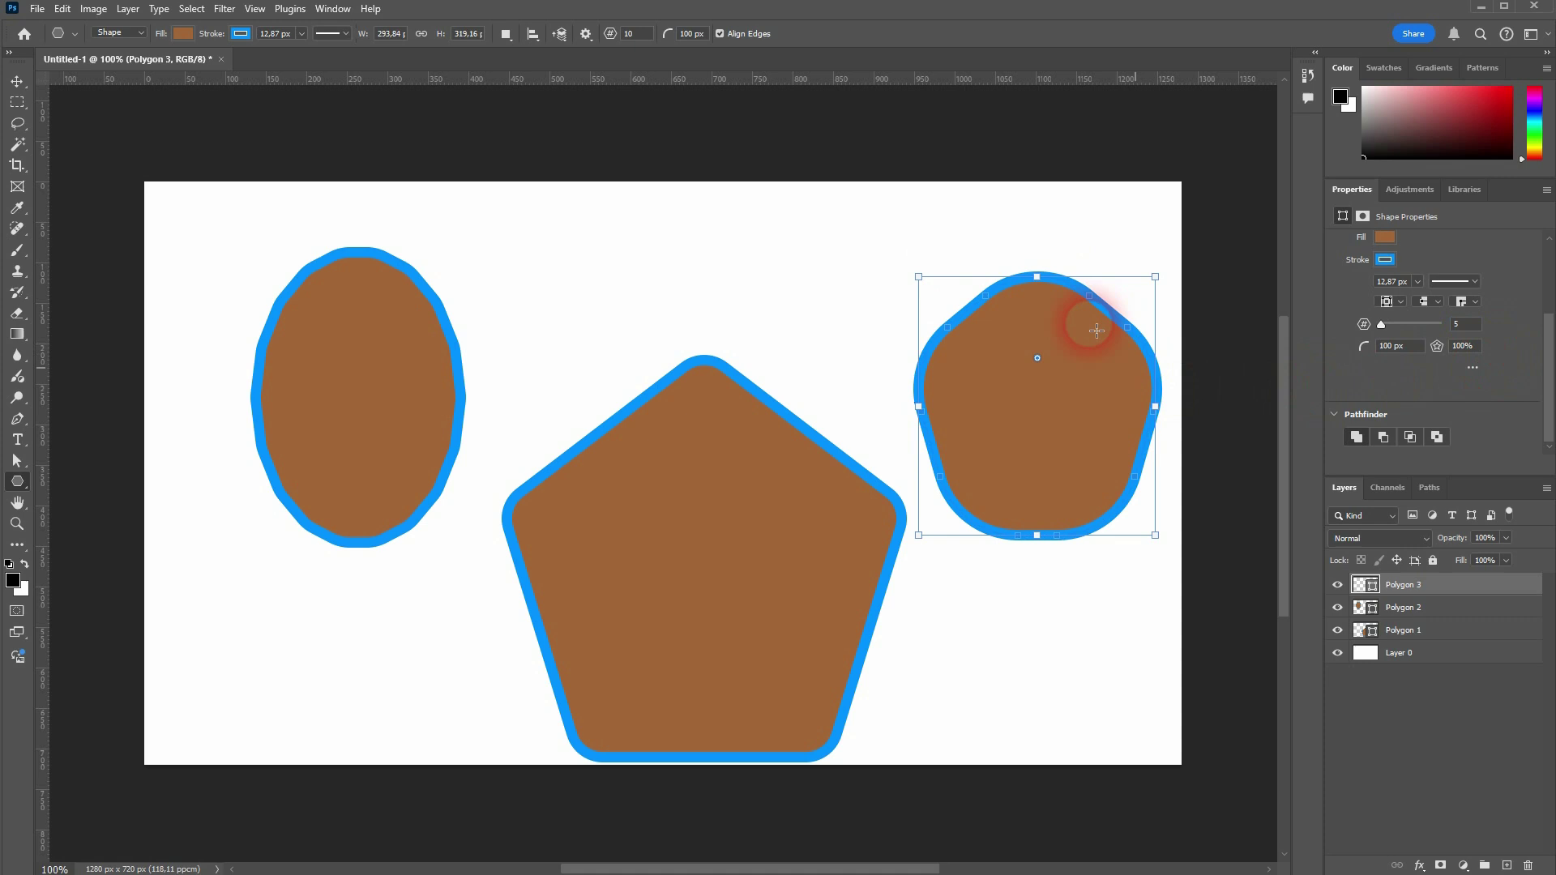
# Make the left oval, Polygon 2, a seven-sided polygon with 5 px corner radius
pyautogui.click(1415, 608)
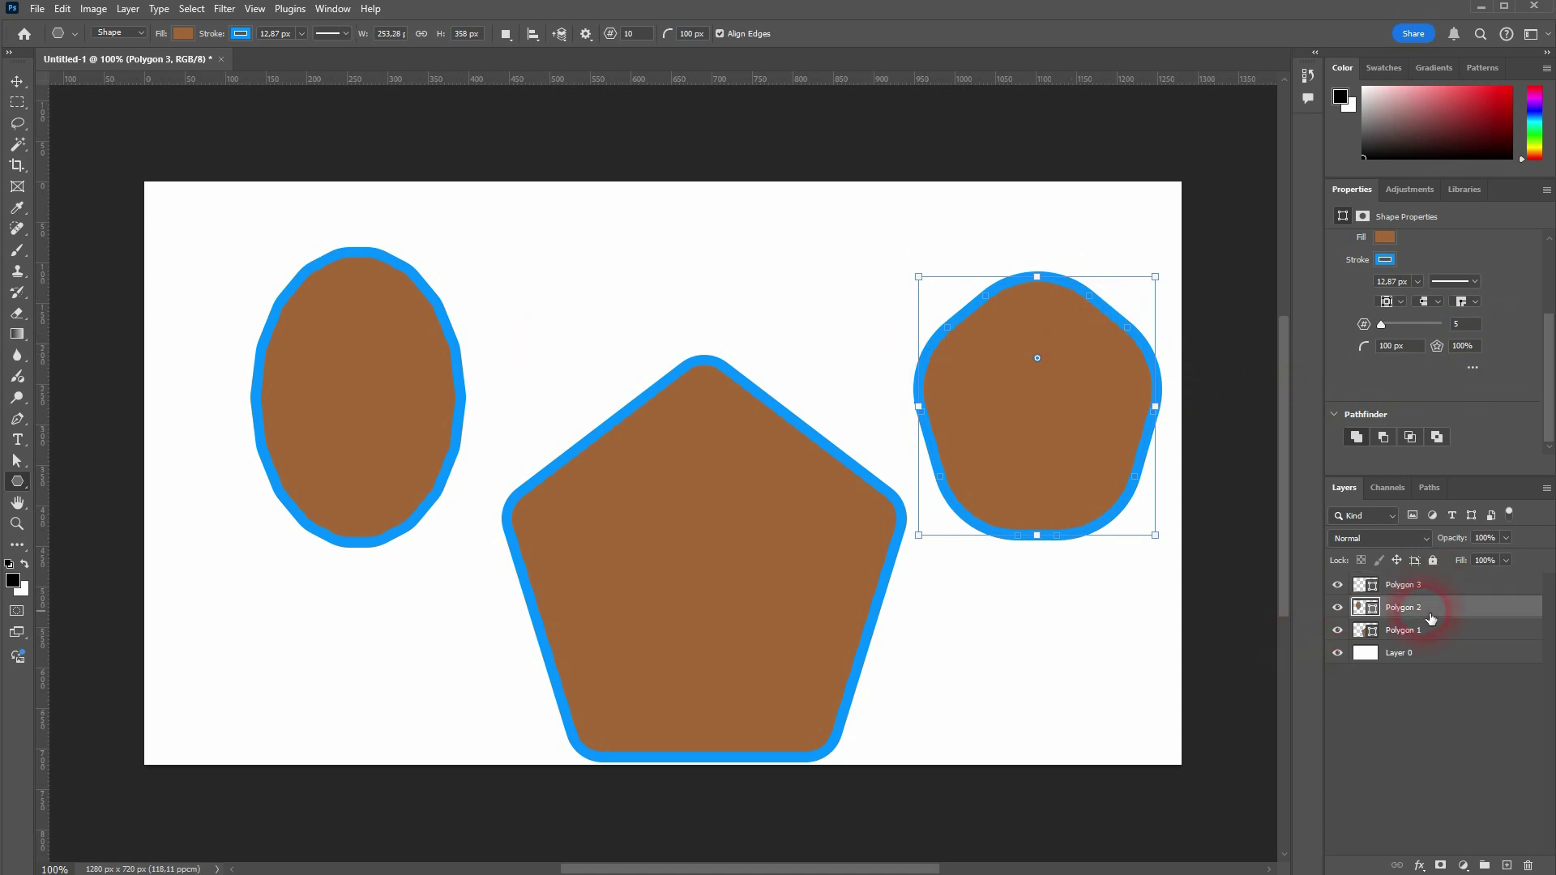
pyautogui.hotkey('shift', 'Down')
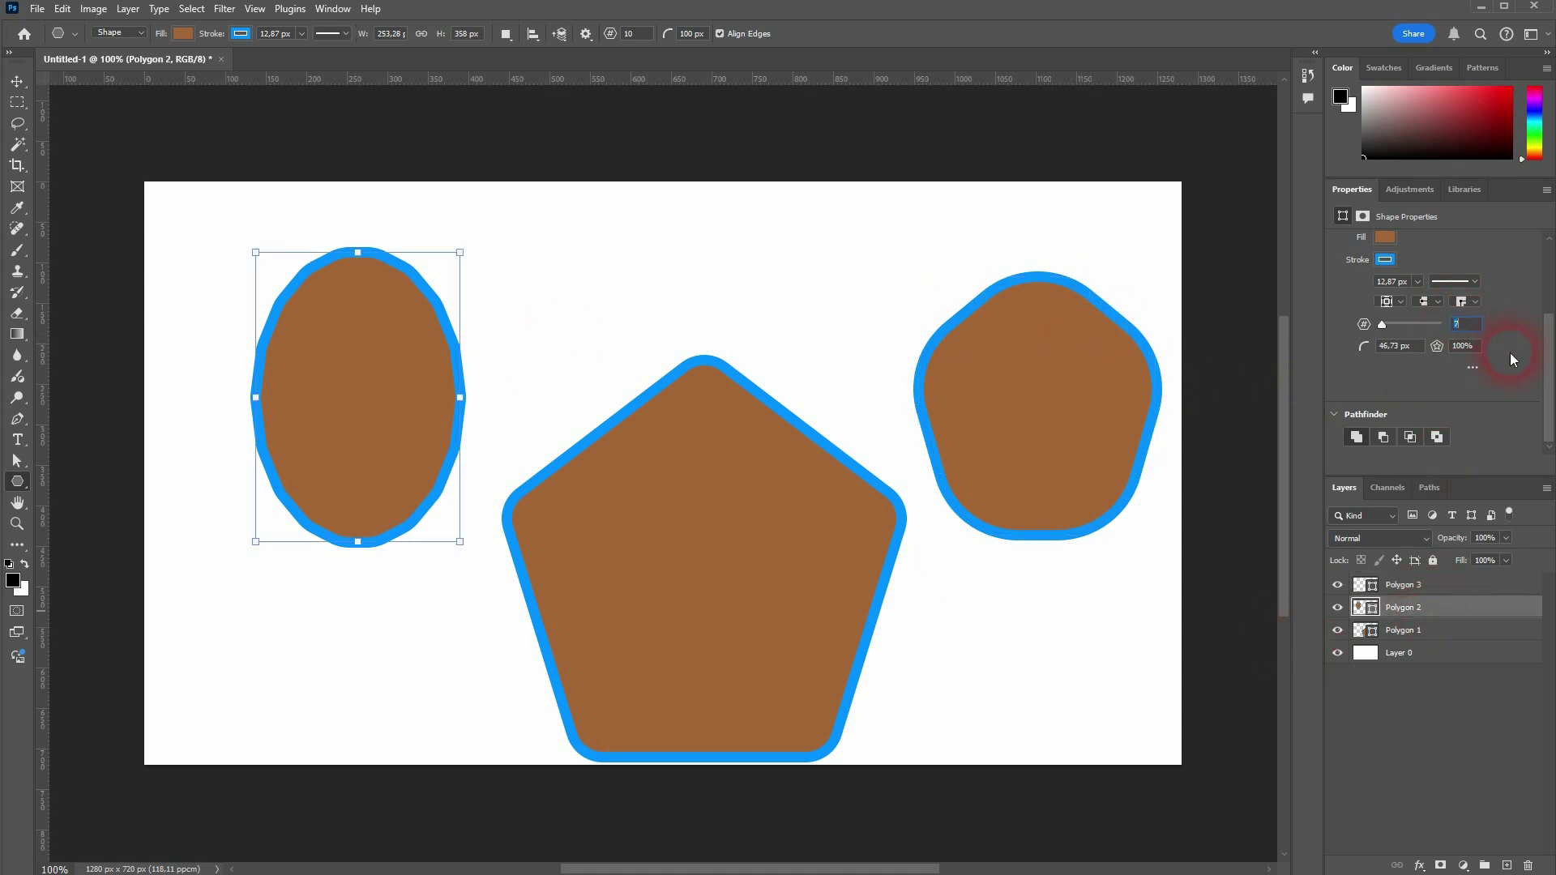
pyautogui.press('Return')
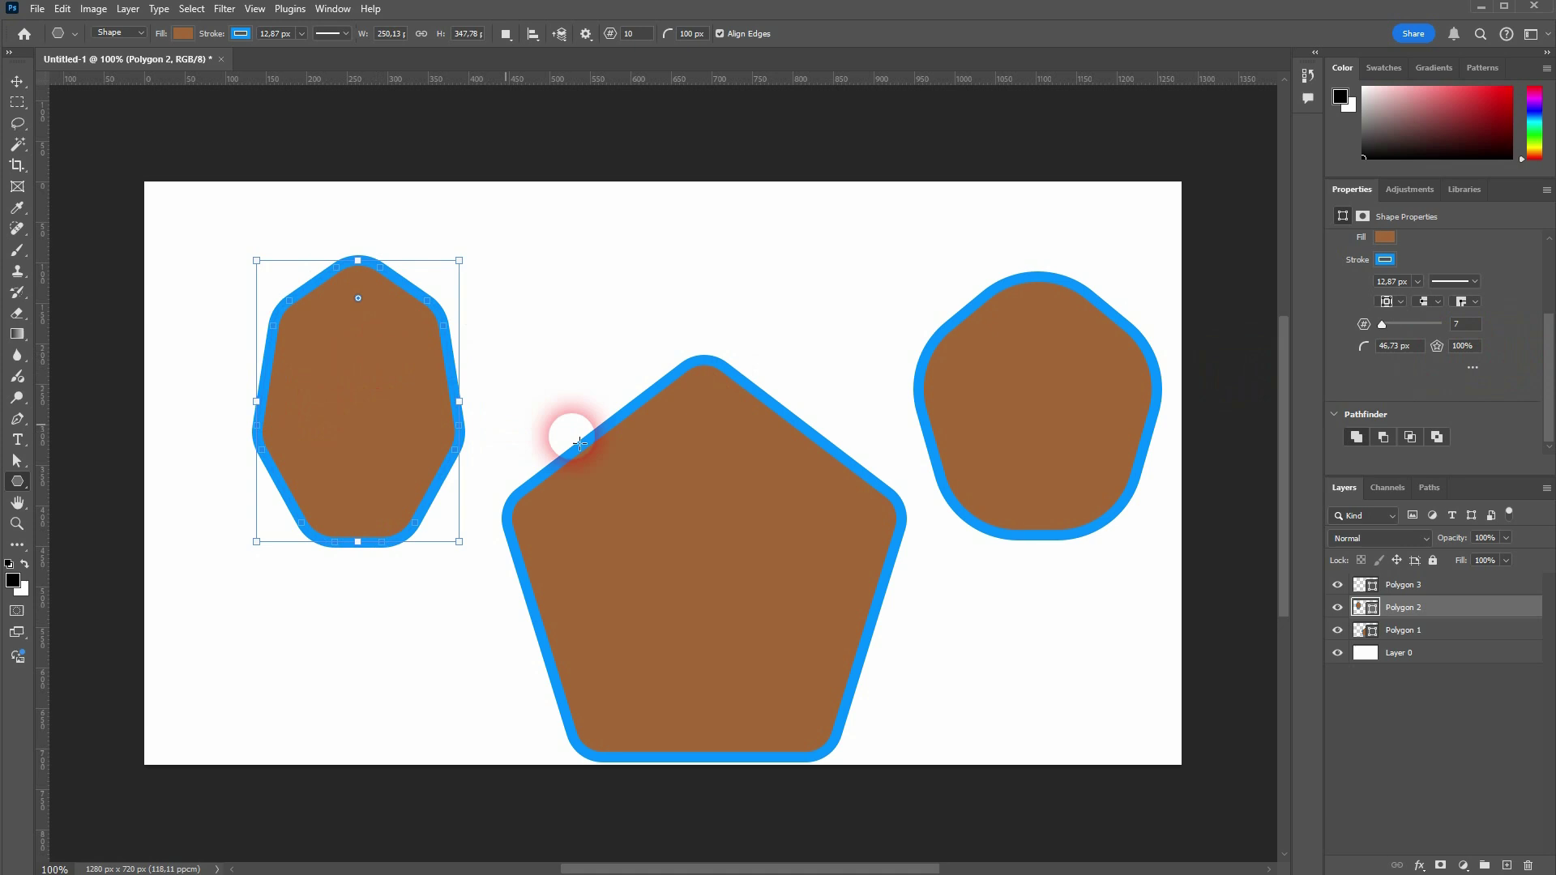
pyautogui.click(1350, 354)
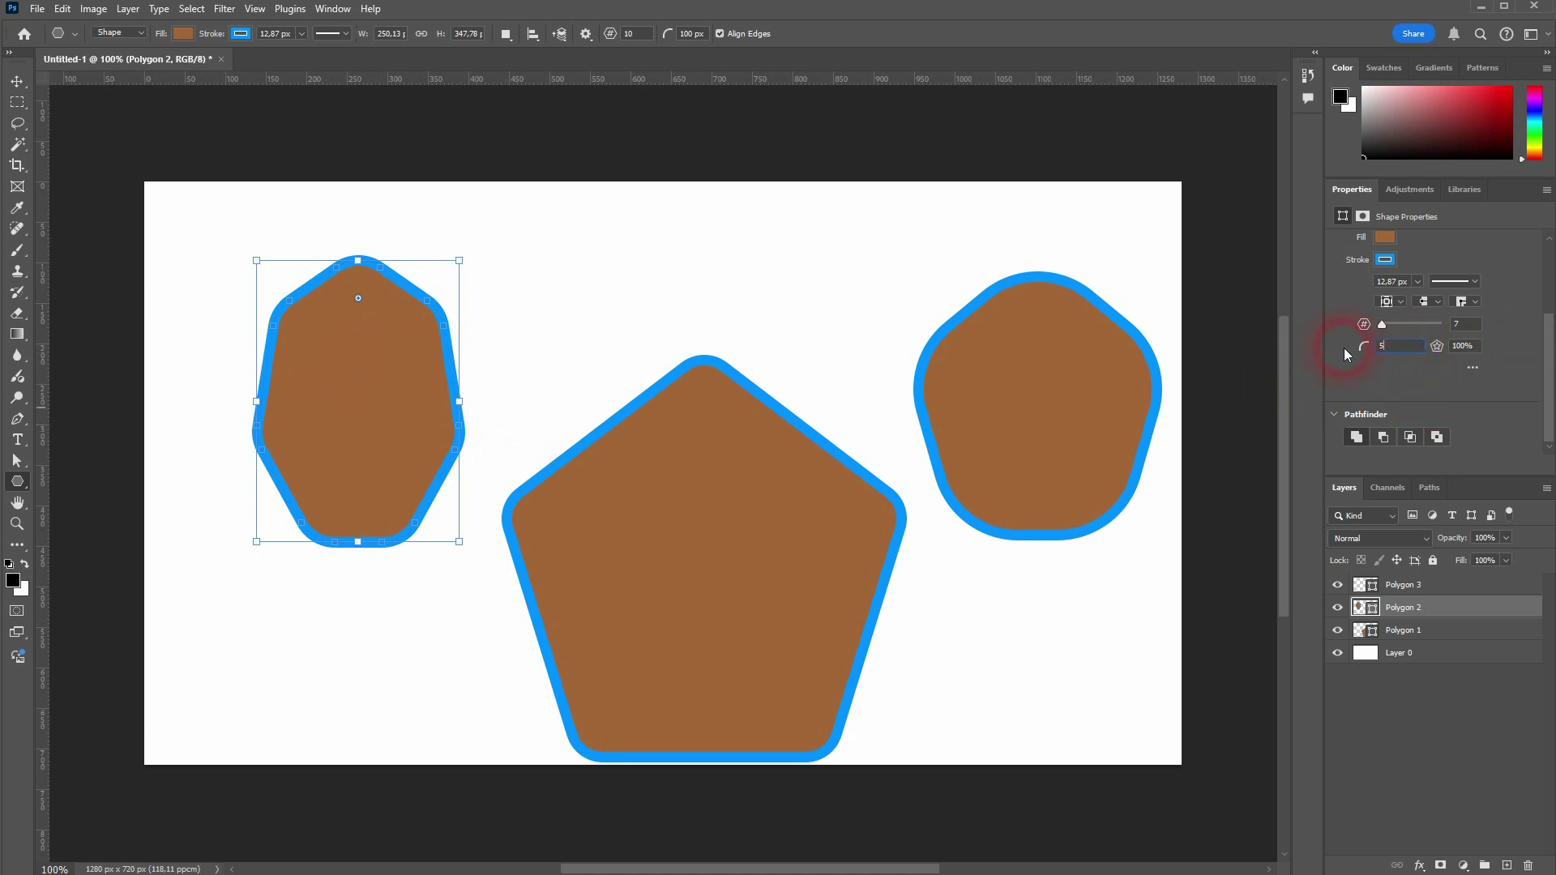
pyautogui.press('Return')
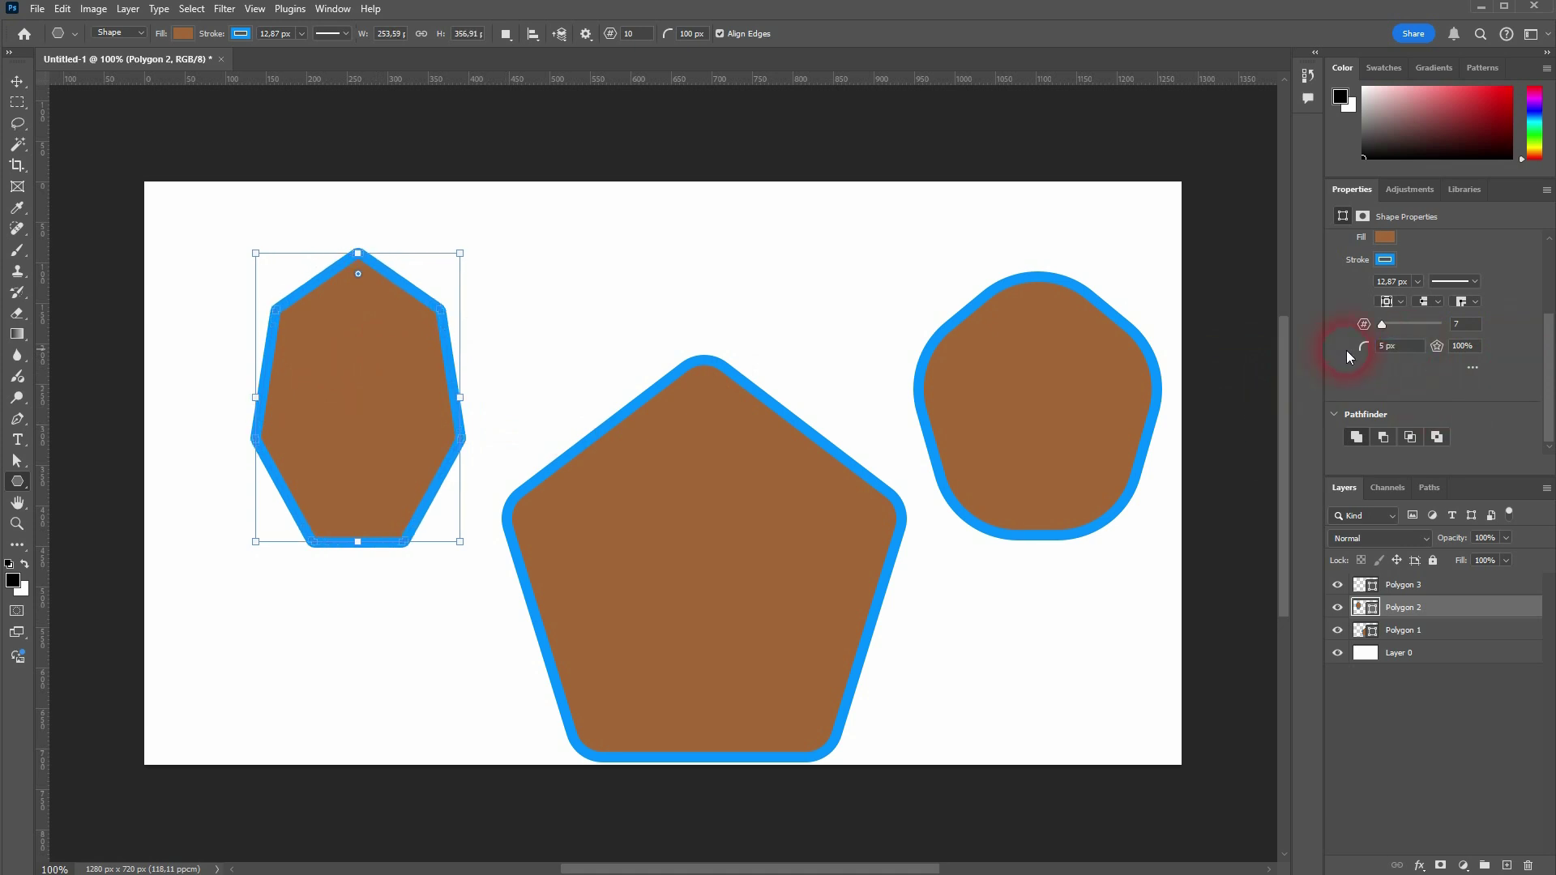
pyautogui.click(1433, 632)
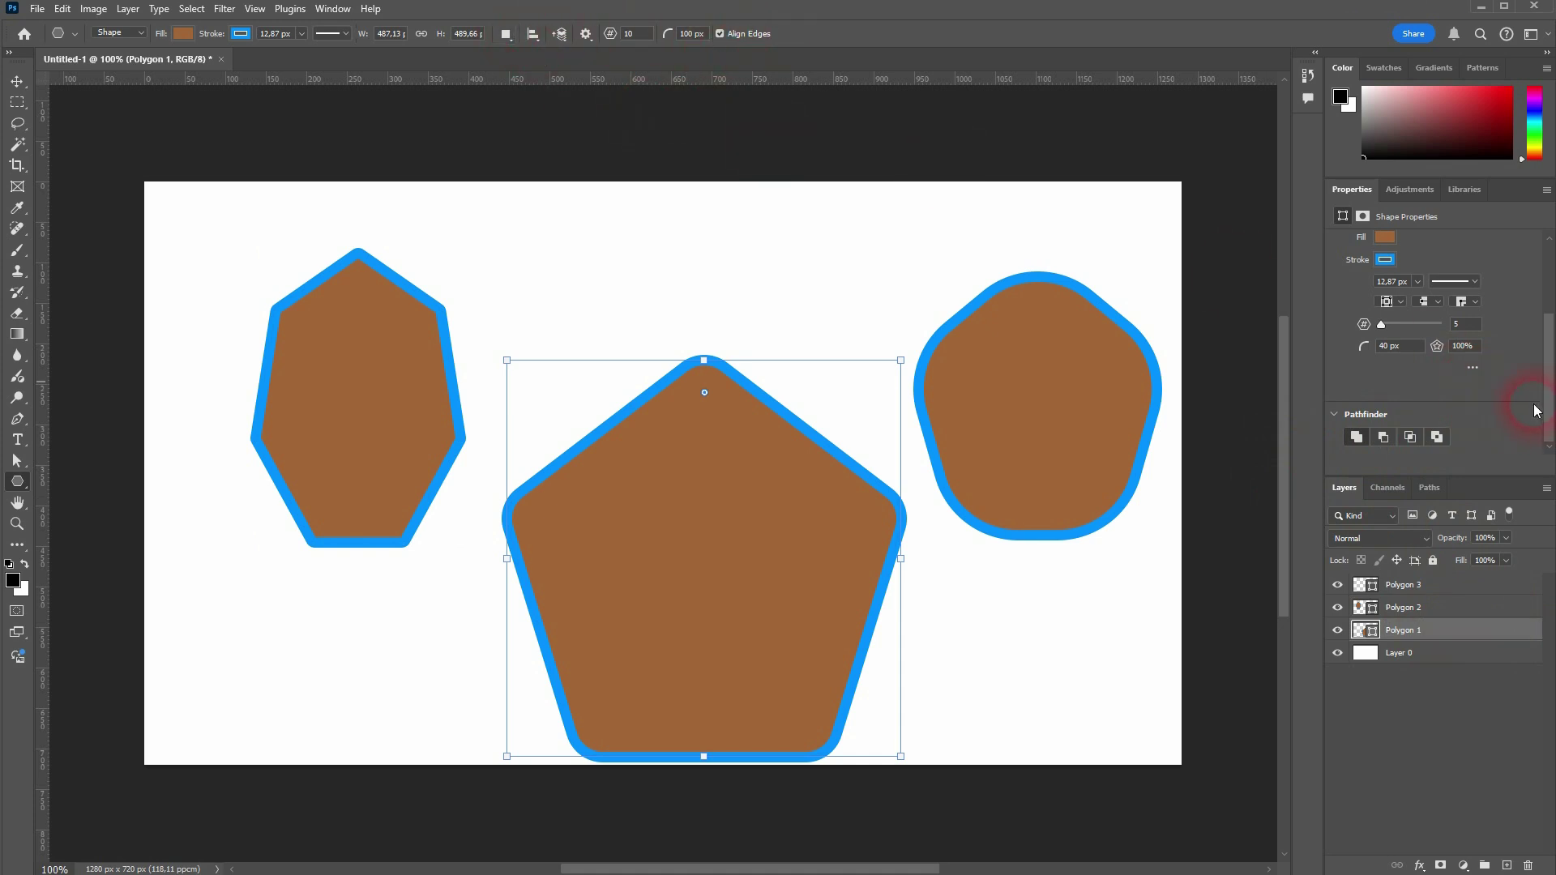
pyautogui.scroll(3, 1516, 401)
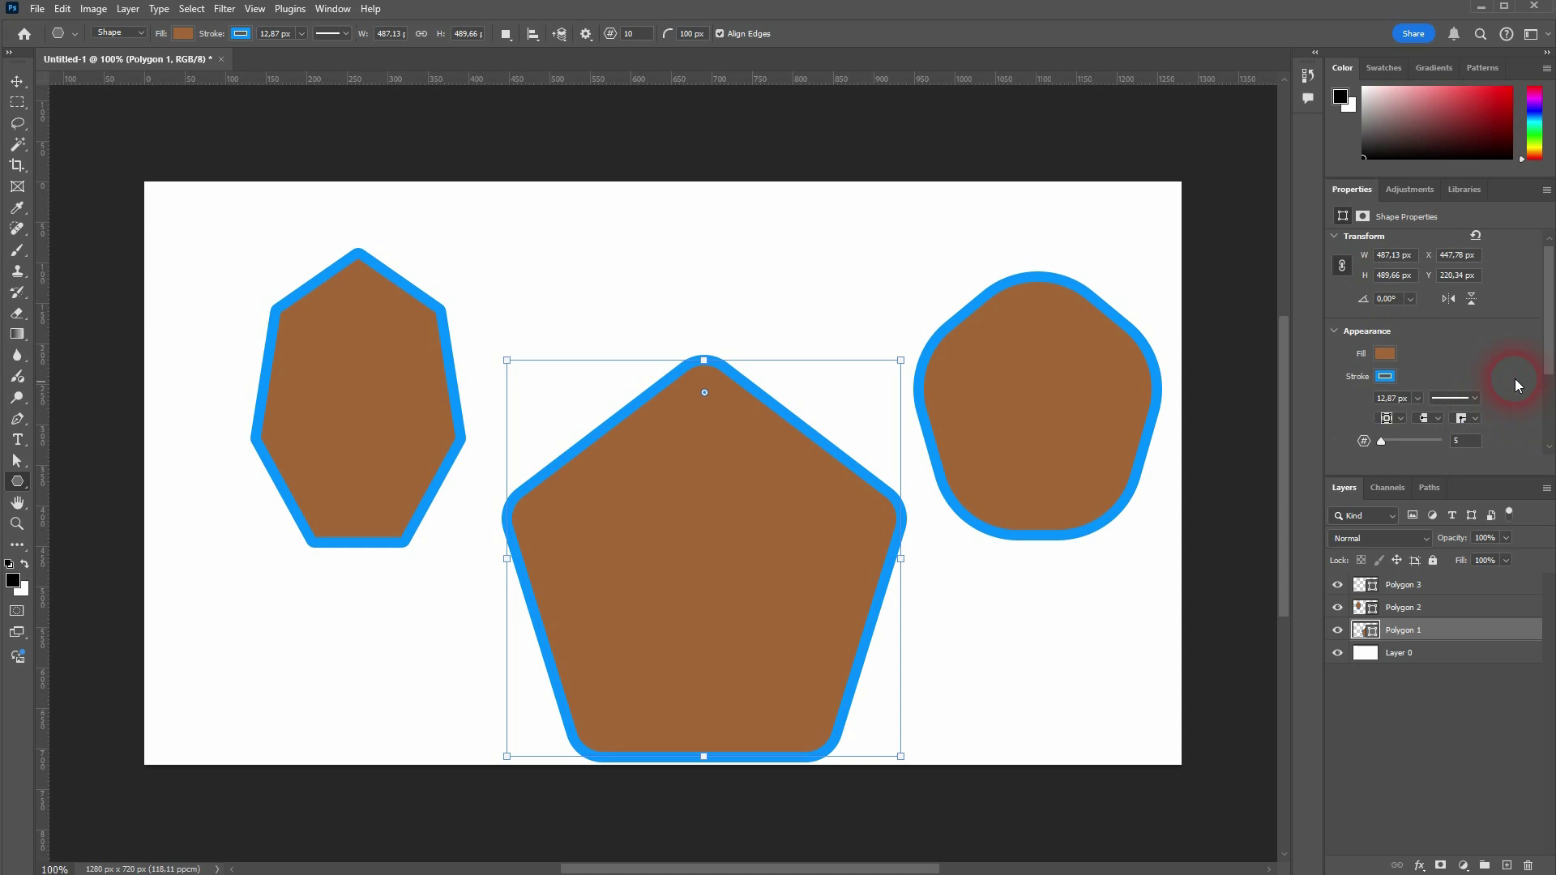
# With Combine Shapes, draw a polygon over the middle pentagon's top to merge it into Polygon 1
pyautogui.click(17, 81)
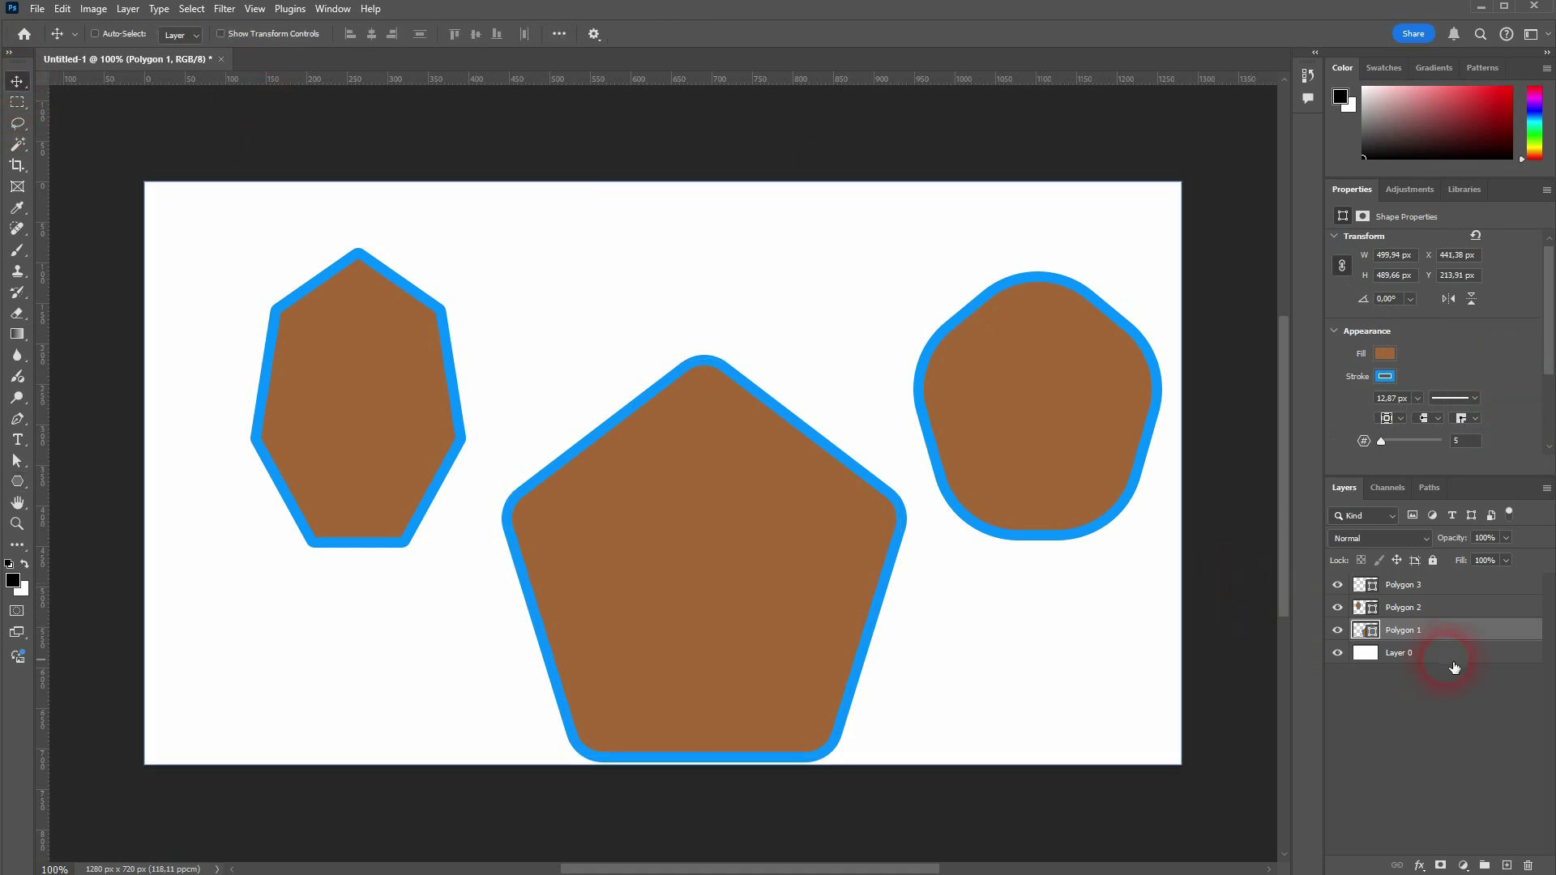
pyautogui.click(1410, 608)
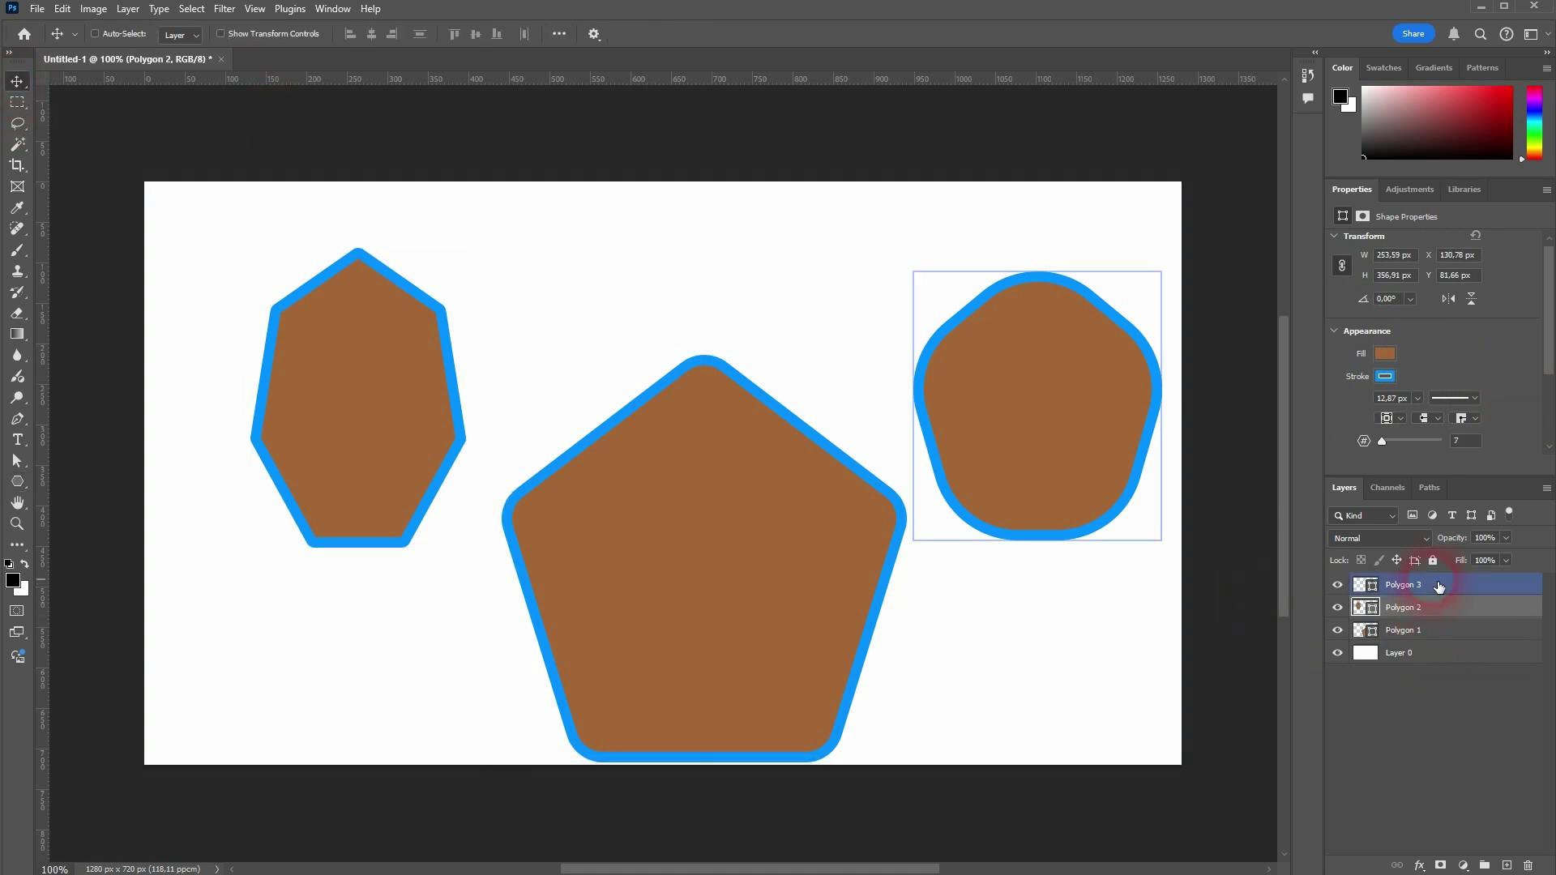
pyautogui.click(1438, 635)
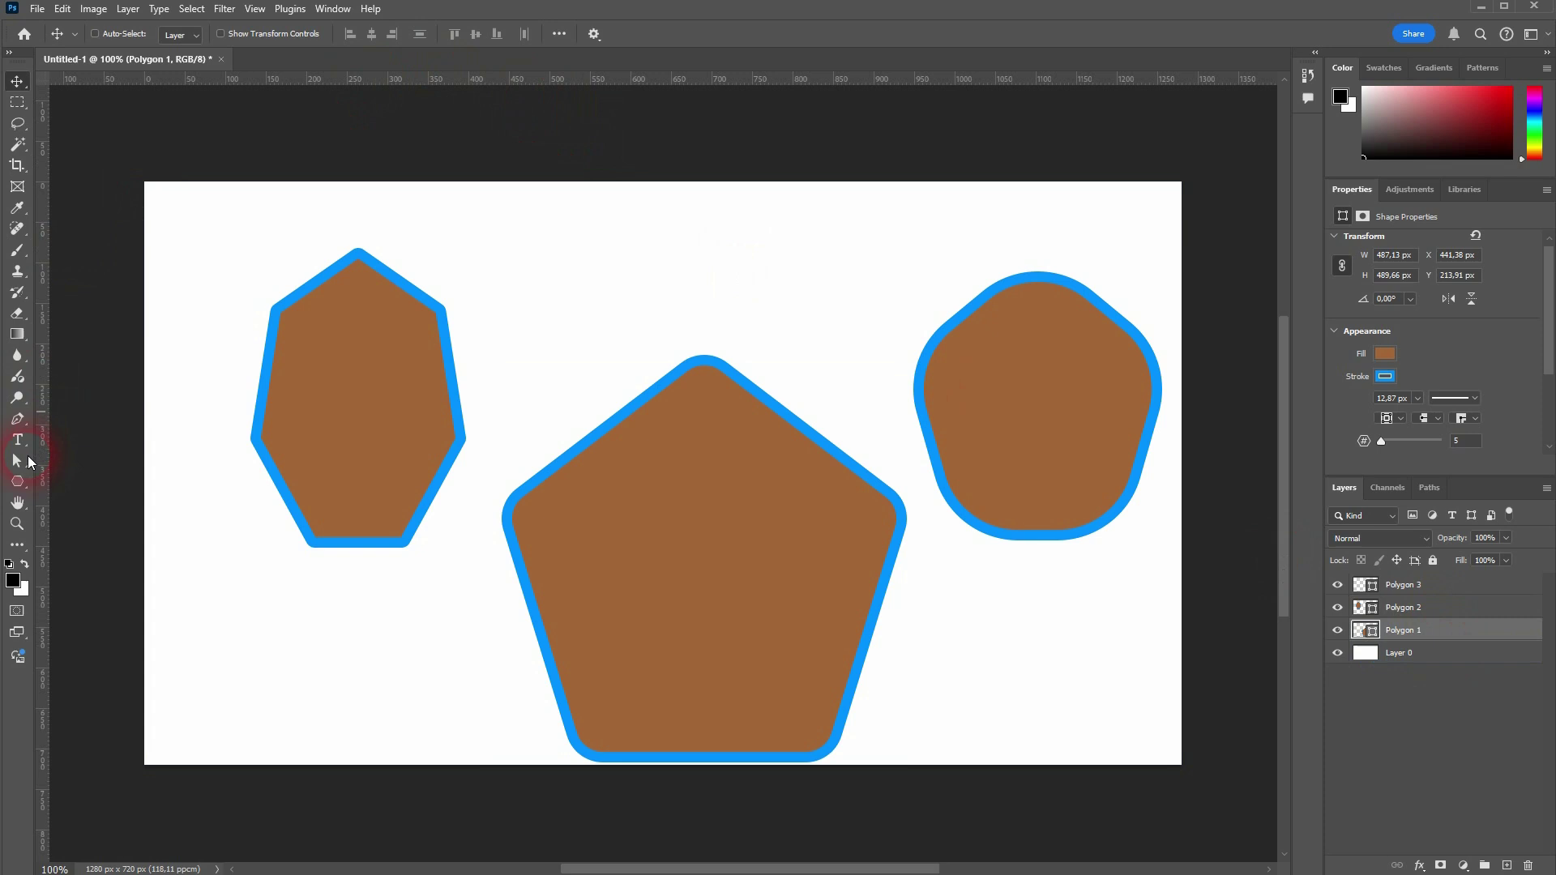
pyautogui.click(17, 482)
pyautogui.click(505, 33)
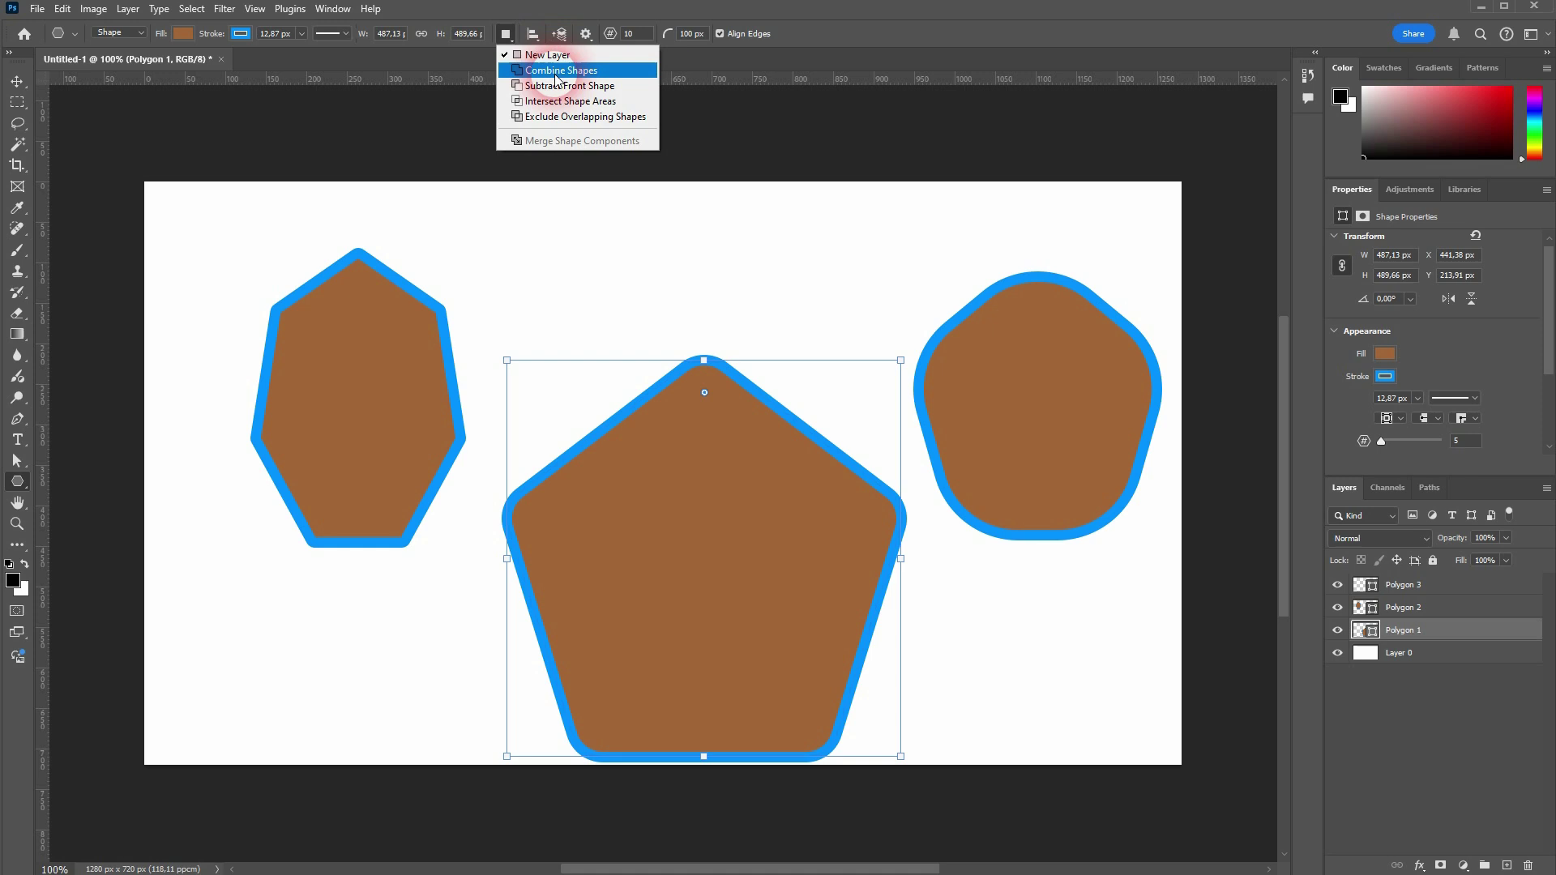
pyautogui.click(556, 71)
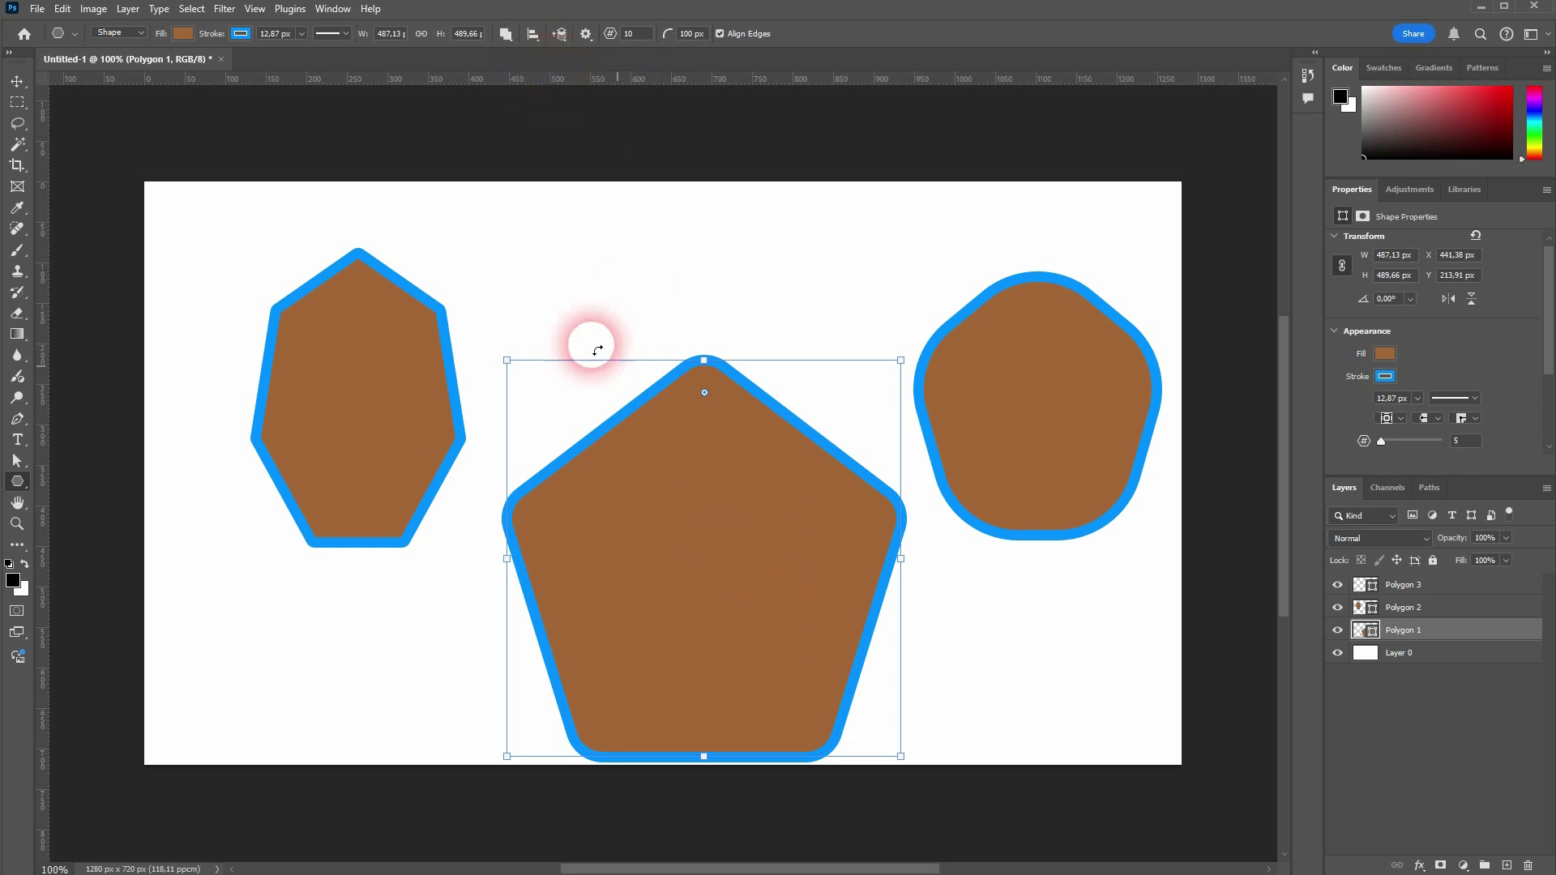
pyautogui.click(577, 295)
pyautogui.moveTo(576, 295); pyautogui.dragTo(910, 633)
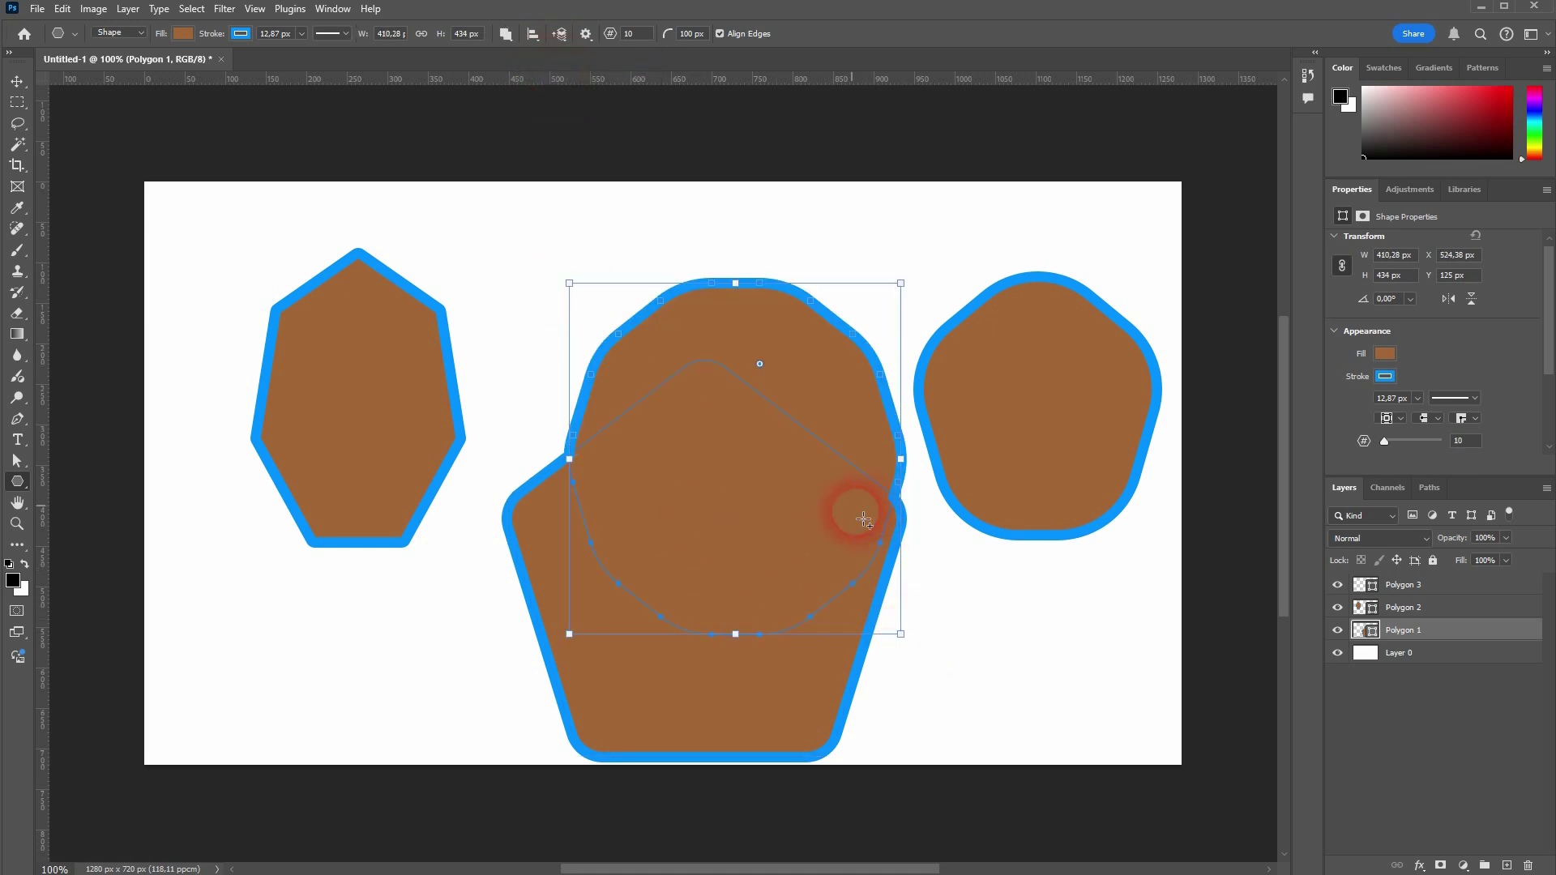
pyautogui.click(1445, 614)
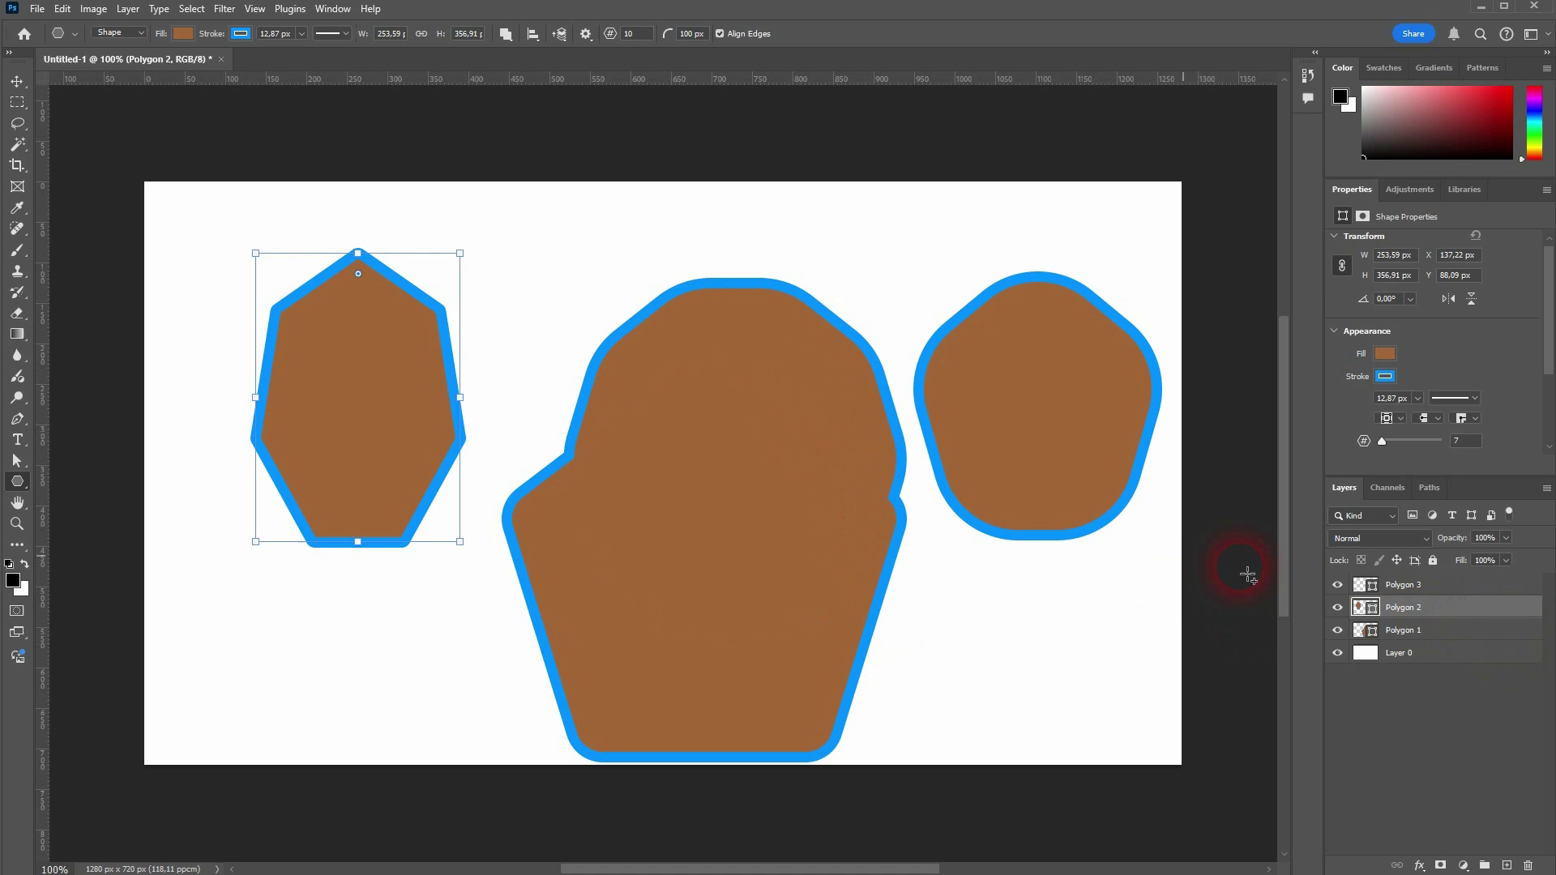
# Subtract a new polygon from the left heptagon's top-right to cut a round notch
pyautogui.click(508, 34)
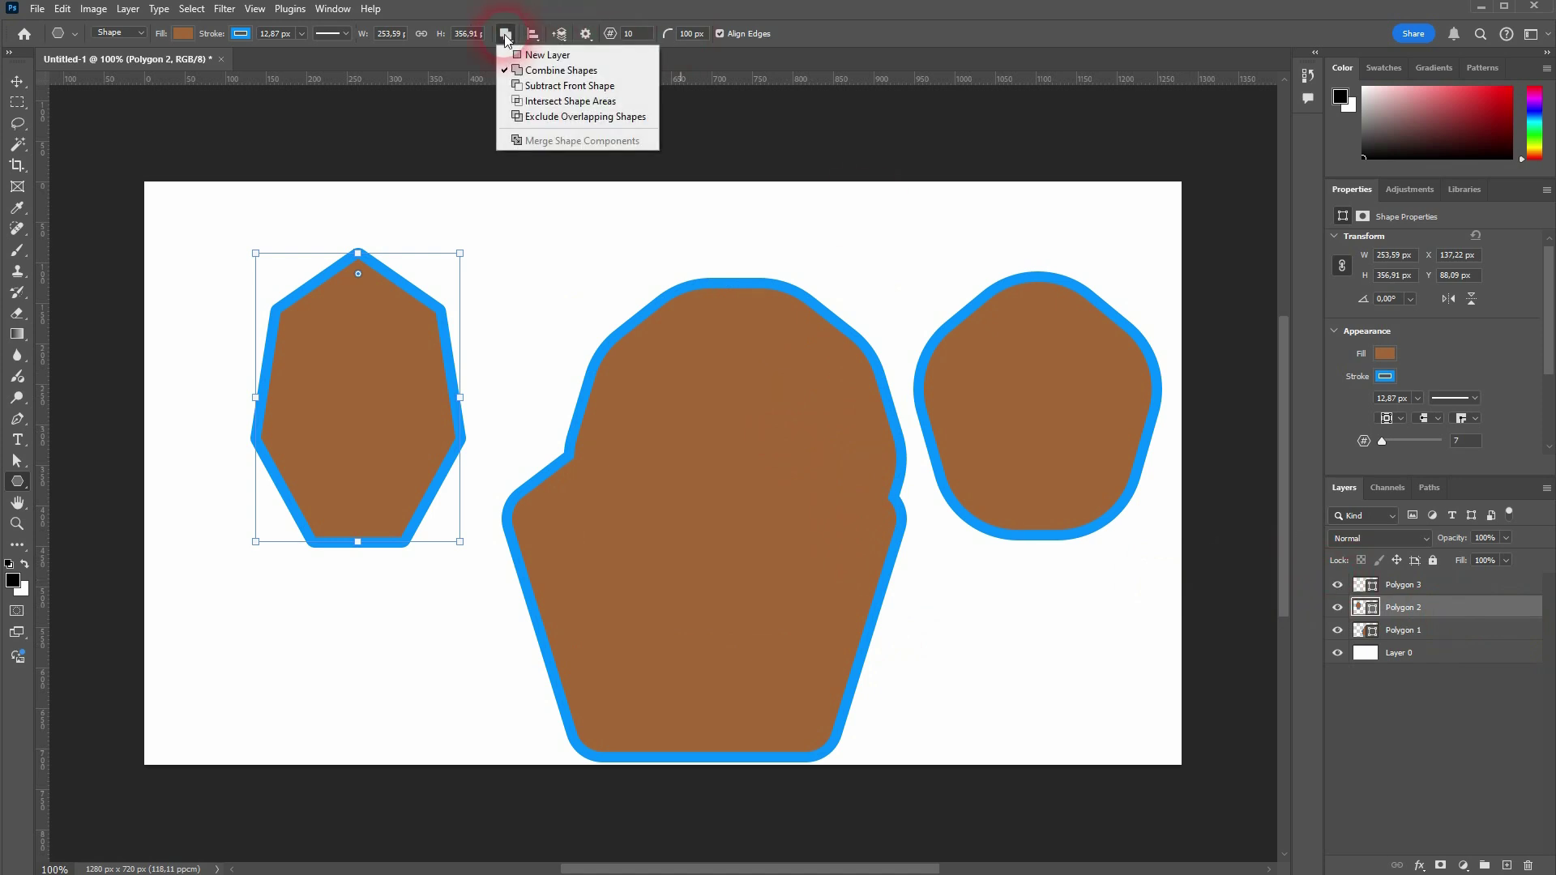
pyautogui.click(553, 89)
pyautogui.moveTo(494, 253); pyautogui.dragTo(351, 377)
# Select Polygon 3 and reset Path Operations to New Layer
pyautogui.click(1406, 585)
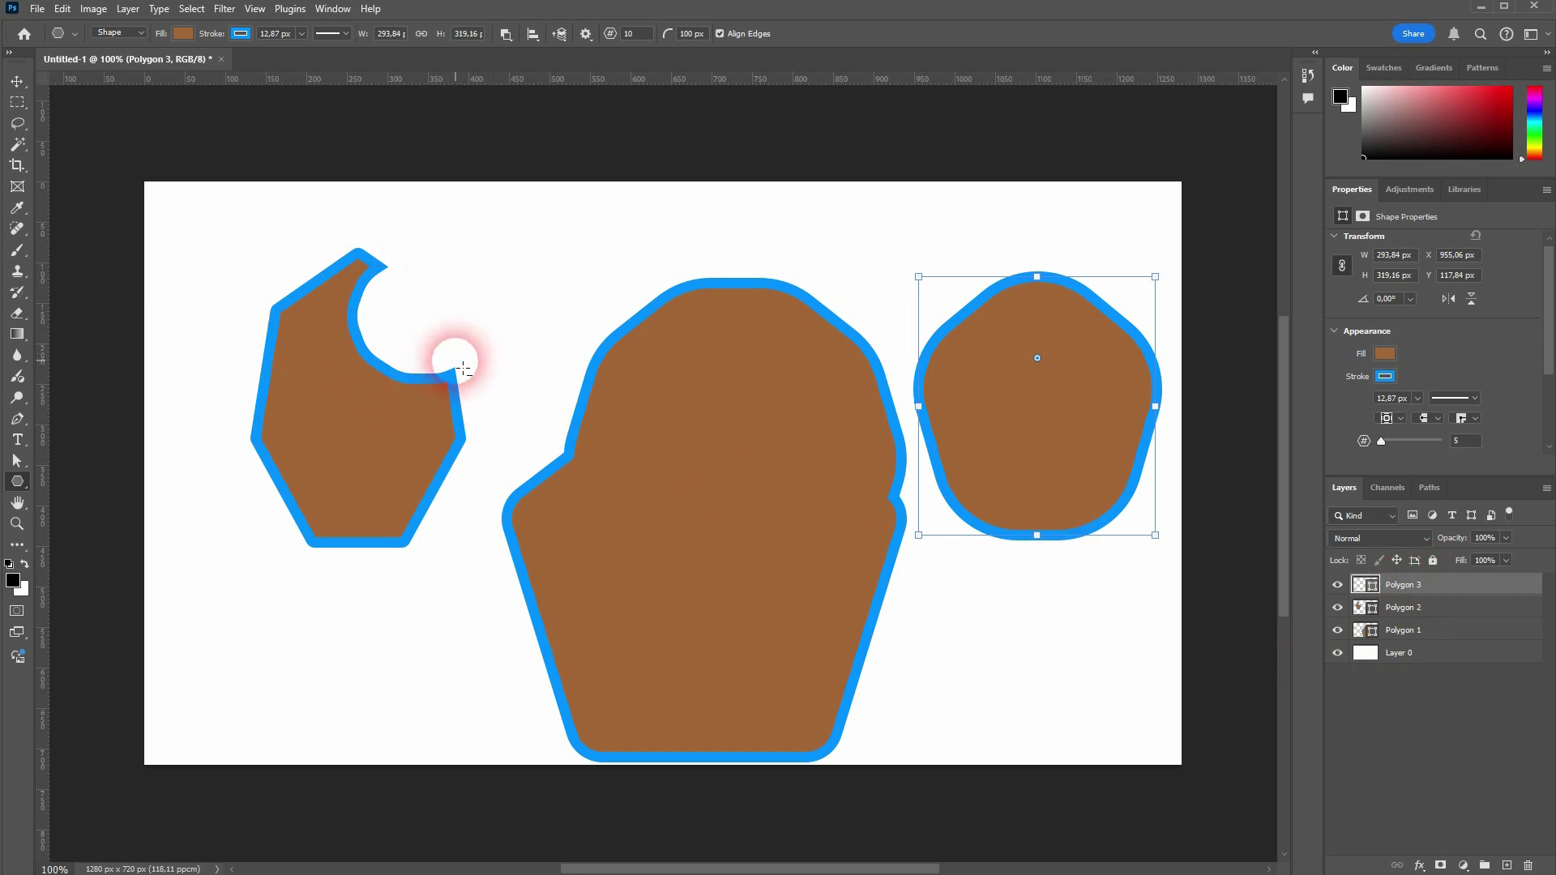
pyautogui.click(506, 34)
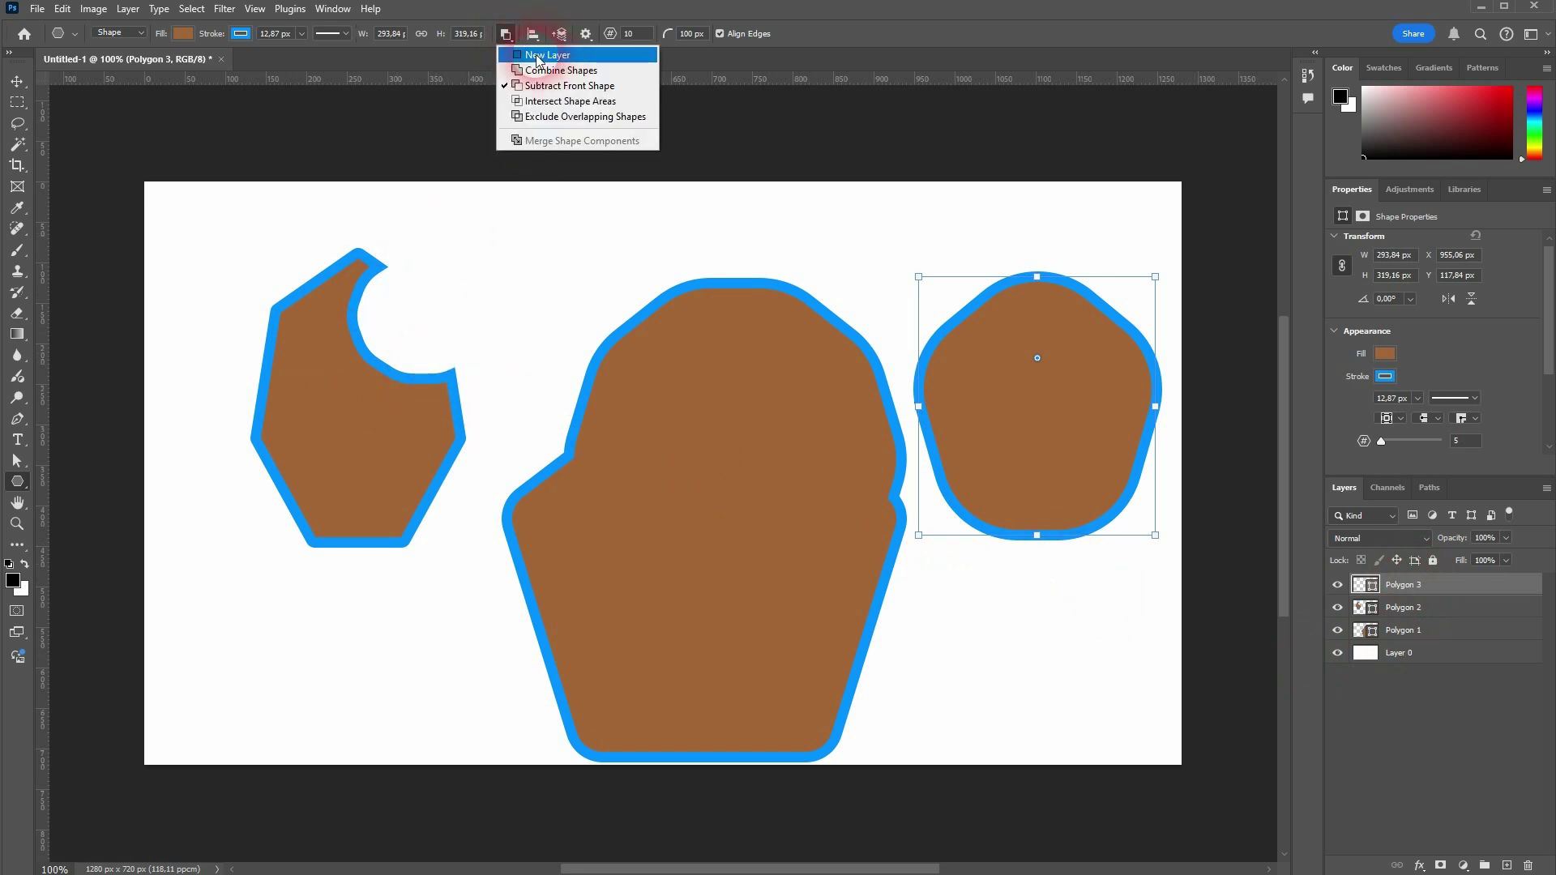
pyautogui.click(540, 56)
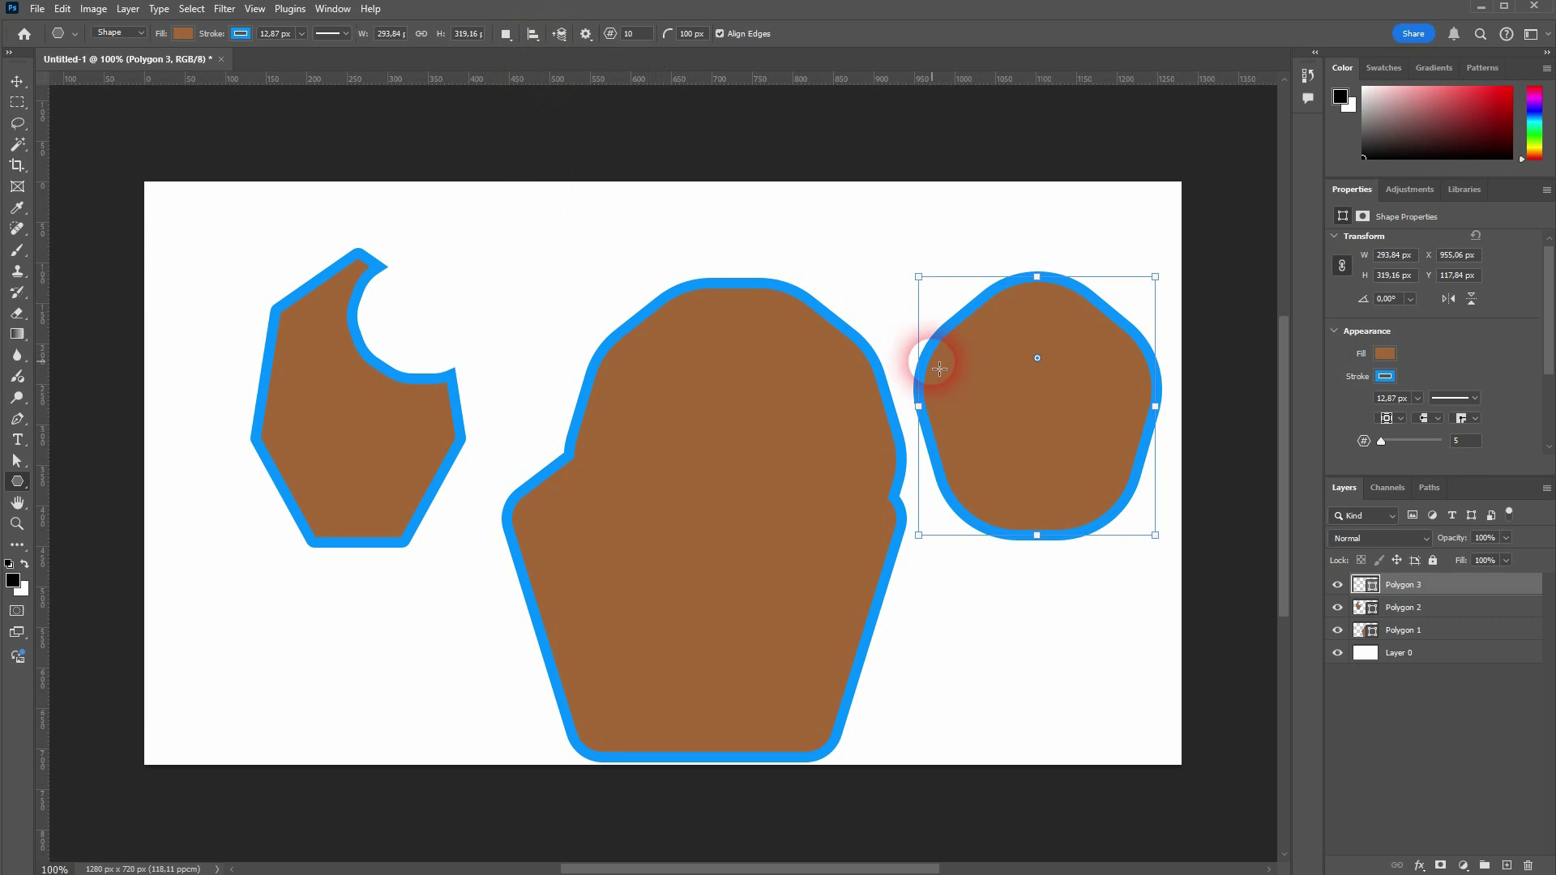
pyautogui.click(17, 81)
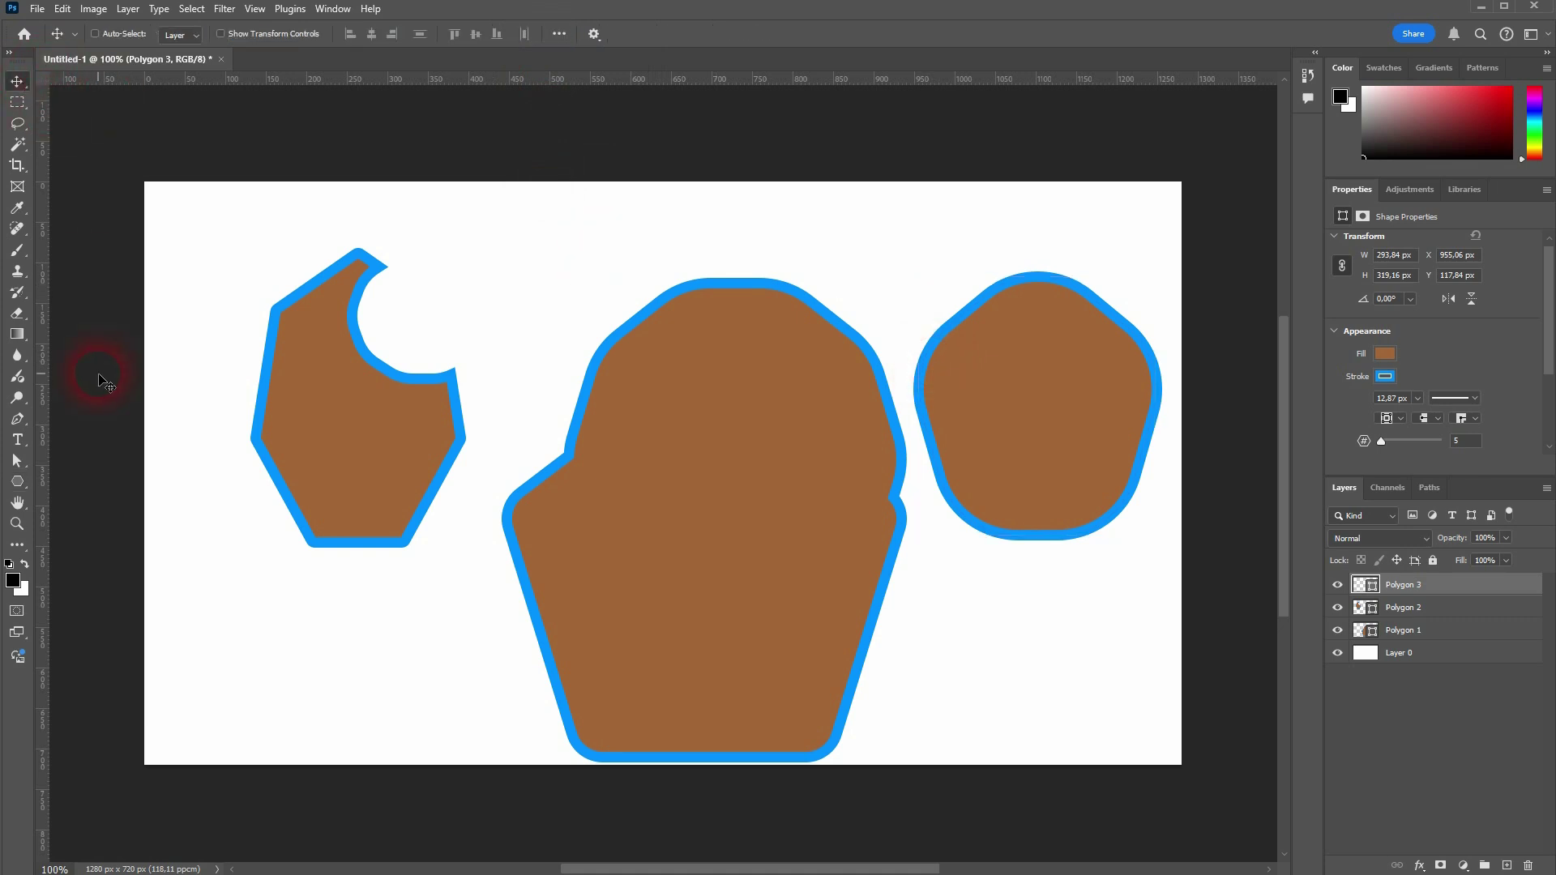
pyautogui.click(17, 481)
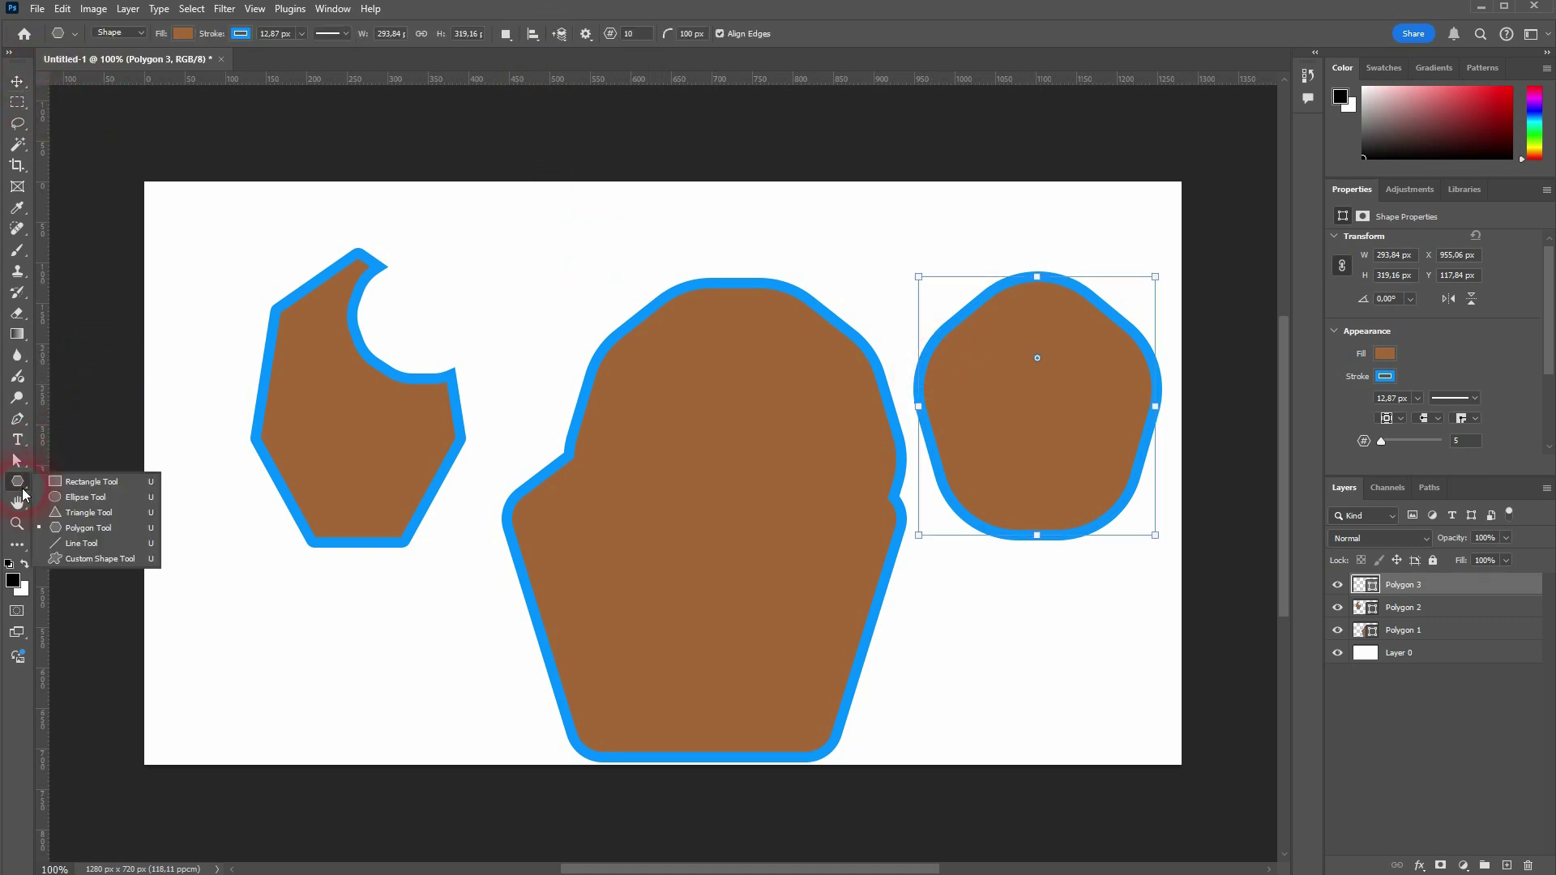